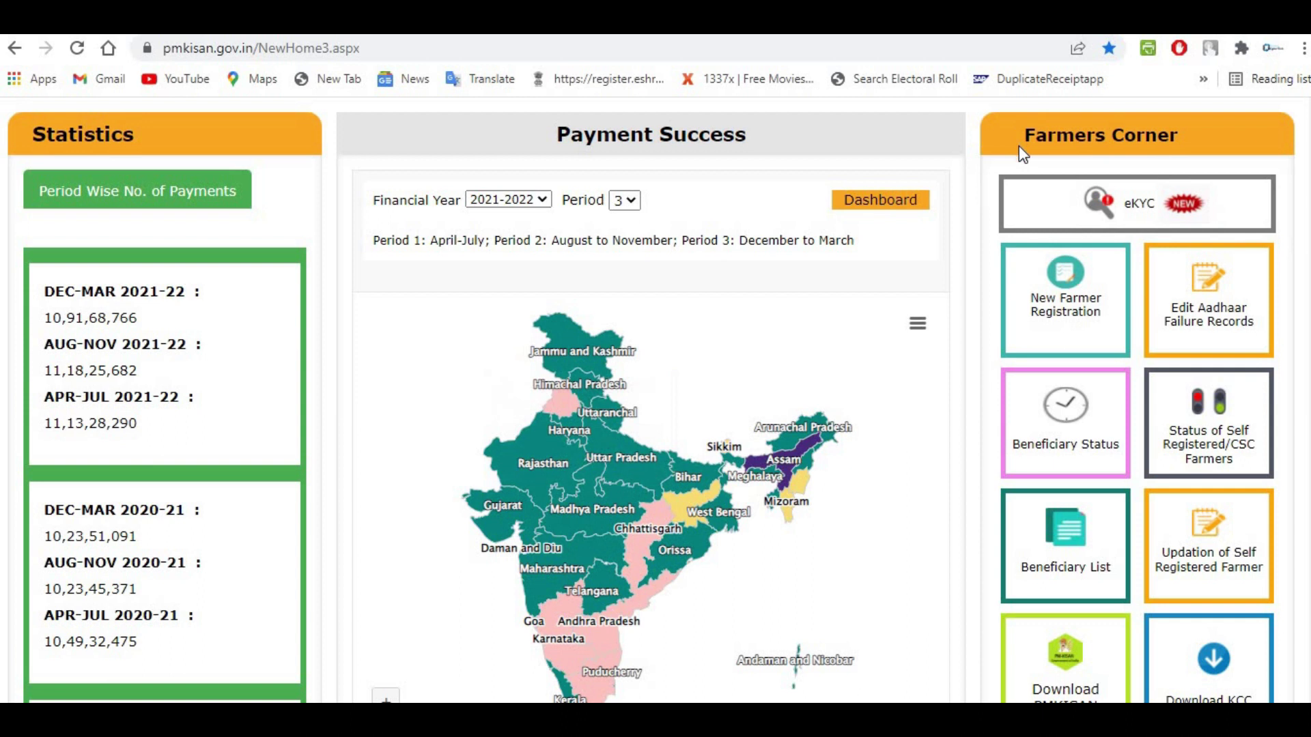
Open the New Farmer Registration Form from the Farmers Corner tile
{"action": "mouse_move", "coordinate": [991, 105]}
{"action": "left_mouse_down"}
{"action": "mouse_move", "coordinate": [1010, 122]}
{"action": "mouse_move", "coordinate": [1194, 159]}
{"action": "left_mouse_up"}
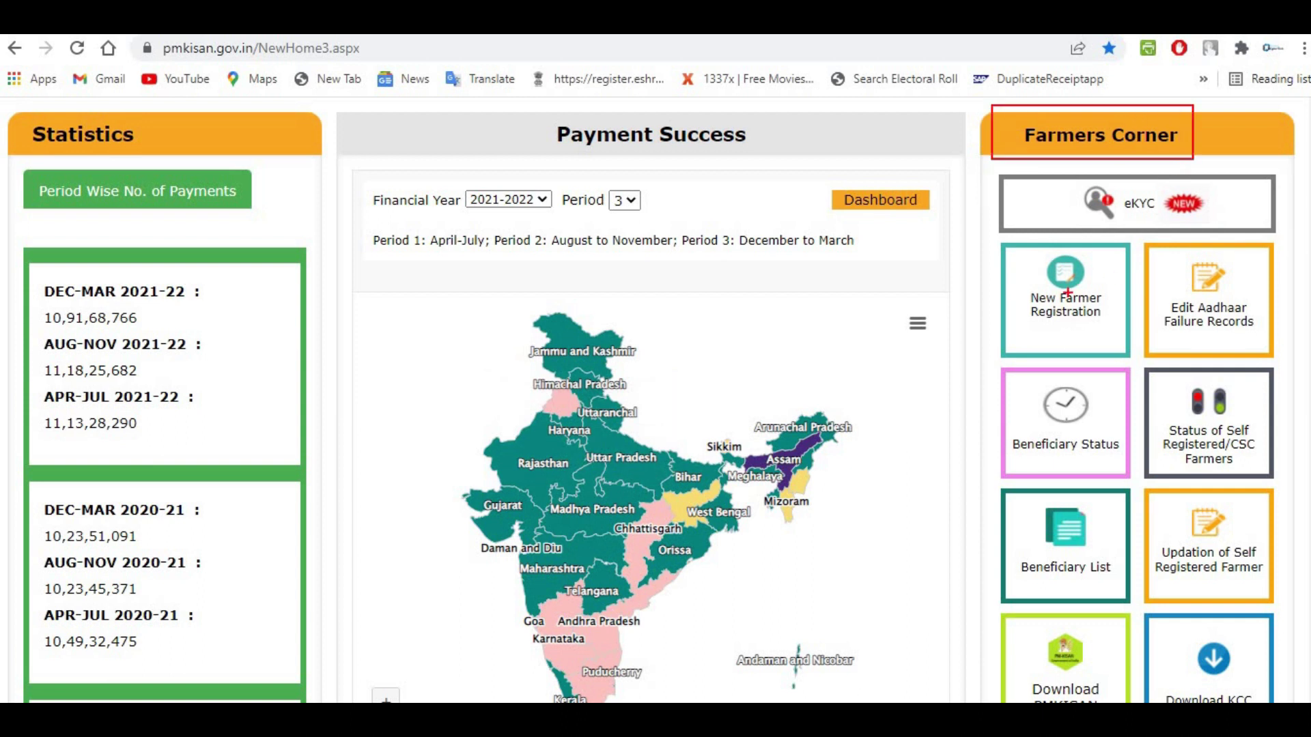
{"action": "left_click_drag", "start_coordinate": [1009, 239], "coordinate": [1126, 371]}
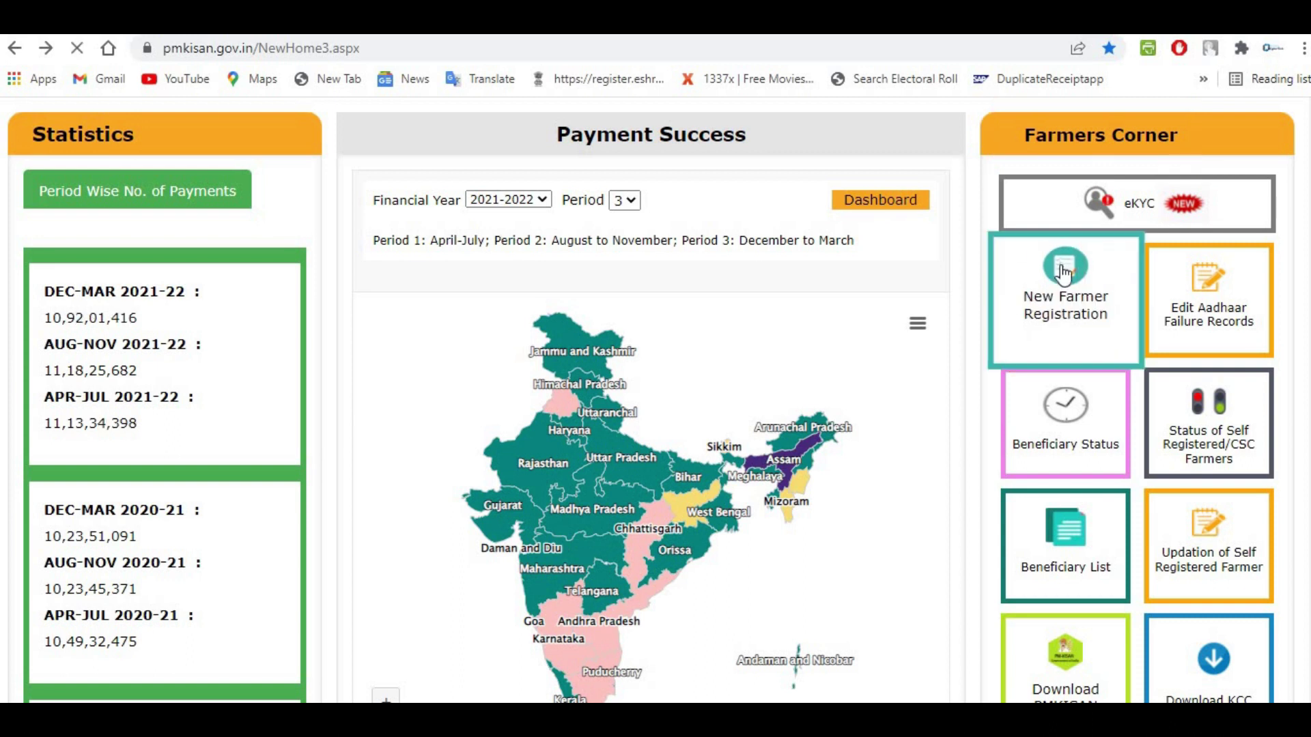
{"action": "left_click", "coordinate": [1031, 266]}
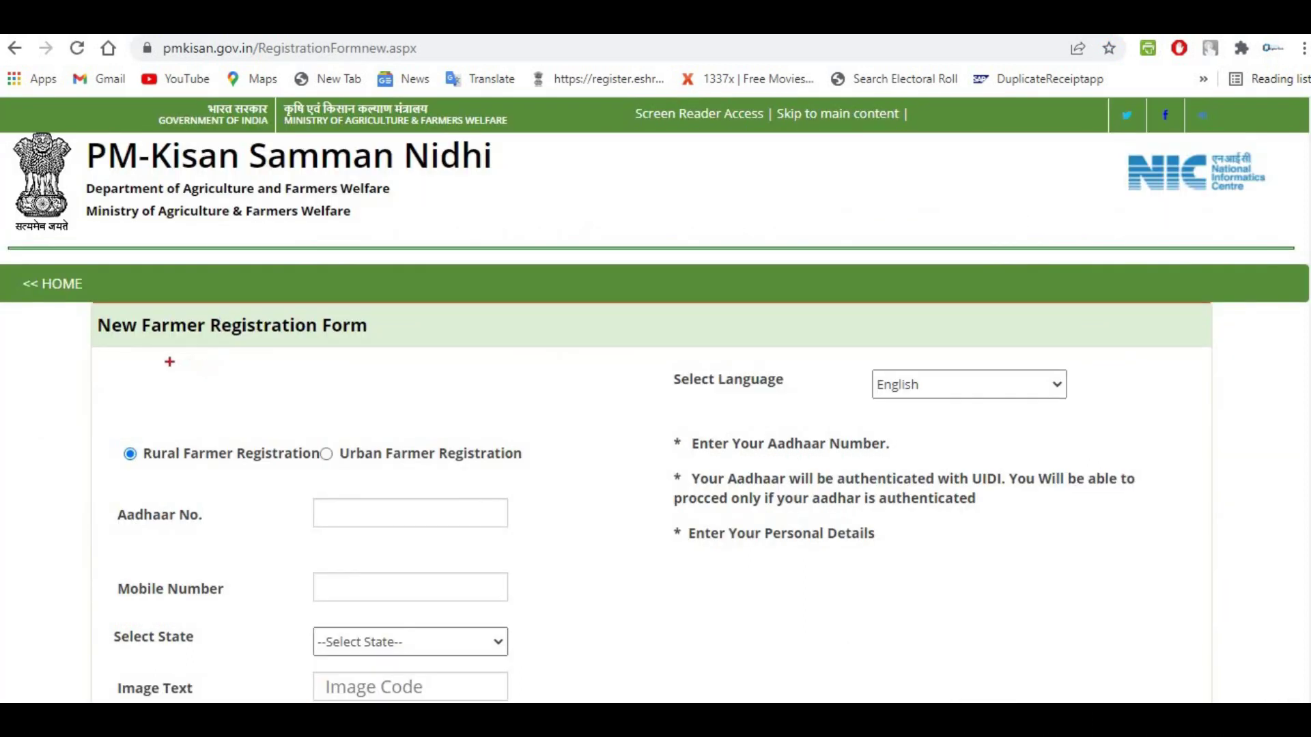
Look over the Rural Farmer Registration form options and zoom the page to 90%
{"action": "mouse_move", "coordinate": [86, 312]}
{"action": "left_mouse_down"}
{"action": "mouse_move", "coordinate": [247, 344]}
{"action": "mouse_move", "coordinate": [366, 346]}
{"action": "left_mouse_up"}
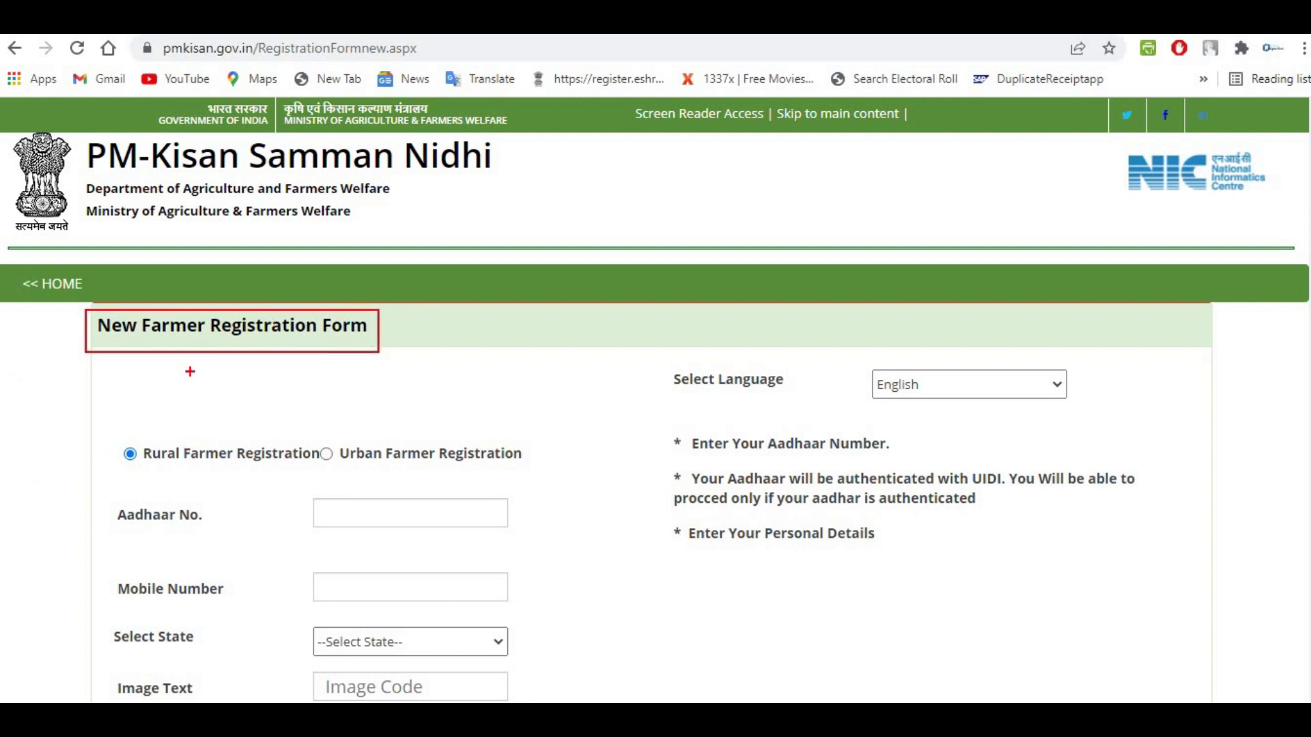
{"action": "left_click_drag", "start_coordinate": [110, 438], "coordinate": [141, 464]}
{"action": "left_click_drag", "start_coordinate": [312, 438], "coordinate": [338, 465]}
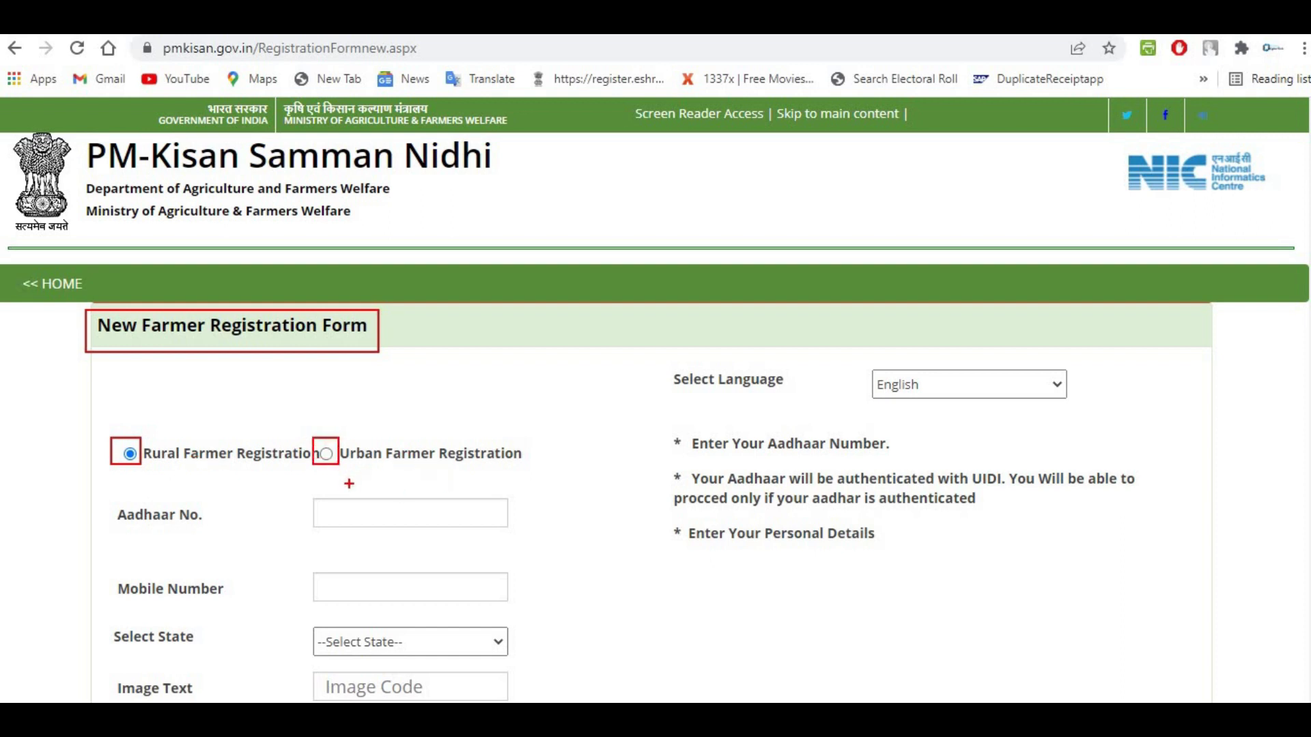
{"action": "left_click_drag", "start_coordinate": [100, 421], "coordinate": [302, 480]}
{"action": "mouse_move", "coordinate": [317, 425]}
{"action": "left_mouse_down"}
{"action": "mouse_move", "coordinate": [399, 461]}
{"action": "mouse_move", "coordinate": [520, 474]}
{"action": "left_mouse_up"}
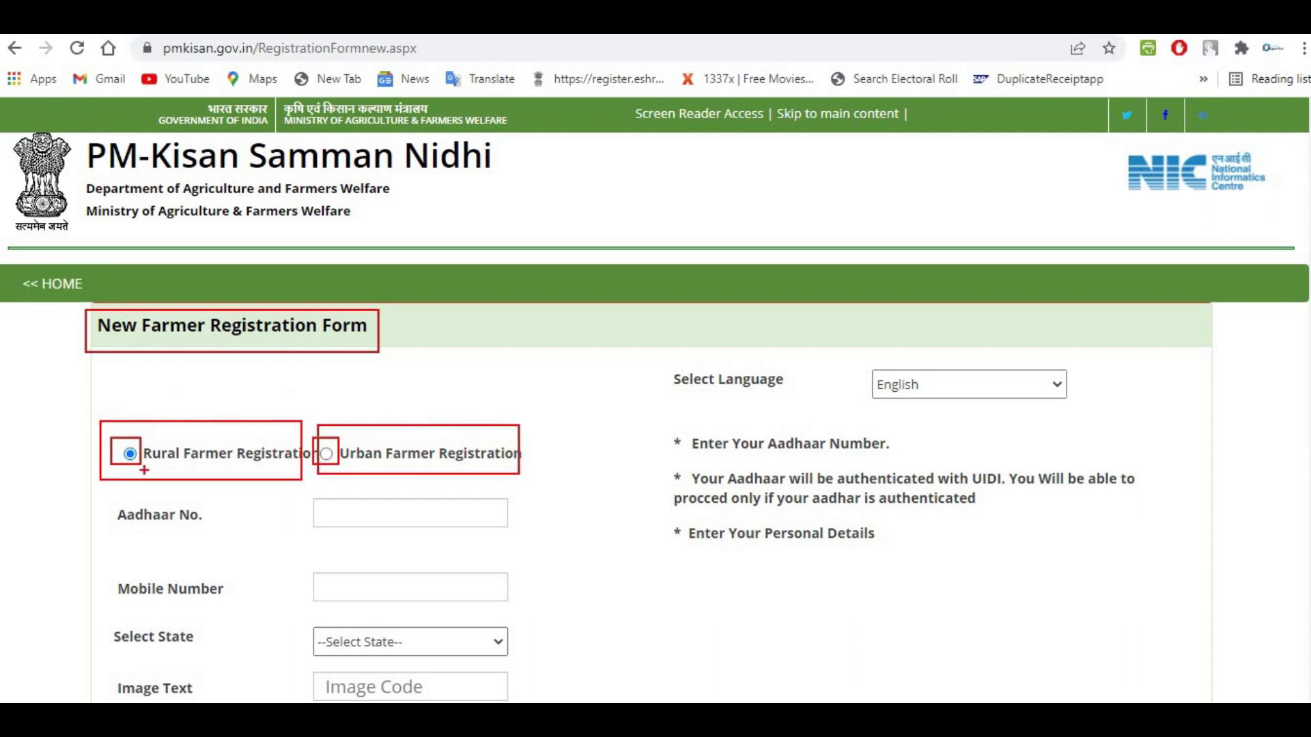
{"action": "left_click_drag", "start_coordinate": [110, 500], "coordinate": [236, 539]}
{"action": "left_click_drag", "start_coordinate": [286, 492], "coordinate": [491, 539]}
{"action": "left_click_drag", "start_coordinate": [111, 574], "coordinate": [236, 602]}
{"action": "mouse_move", "coordinate": [312, 568]}
{"action": "left_mouse_down"}
{"action": "mouse_move", "coordinate": [436, 599]}
{"action": "mouse_move", "coordinate": [511, 599]}
{"action": "left_mouse_up"}
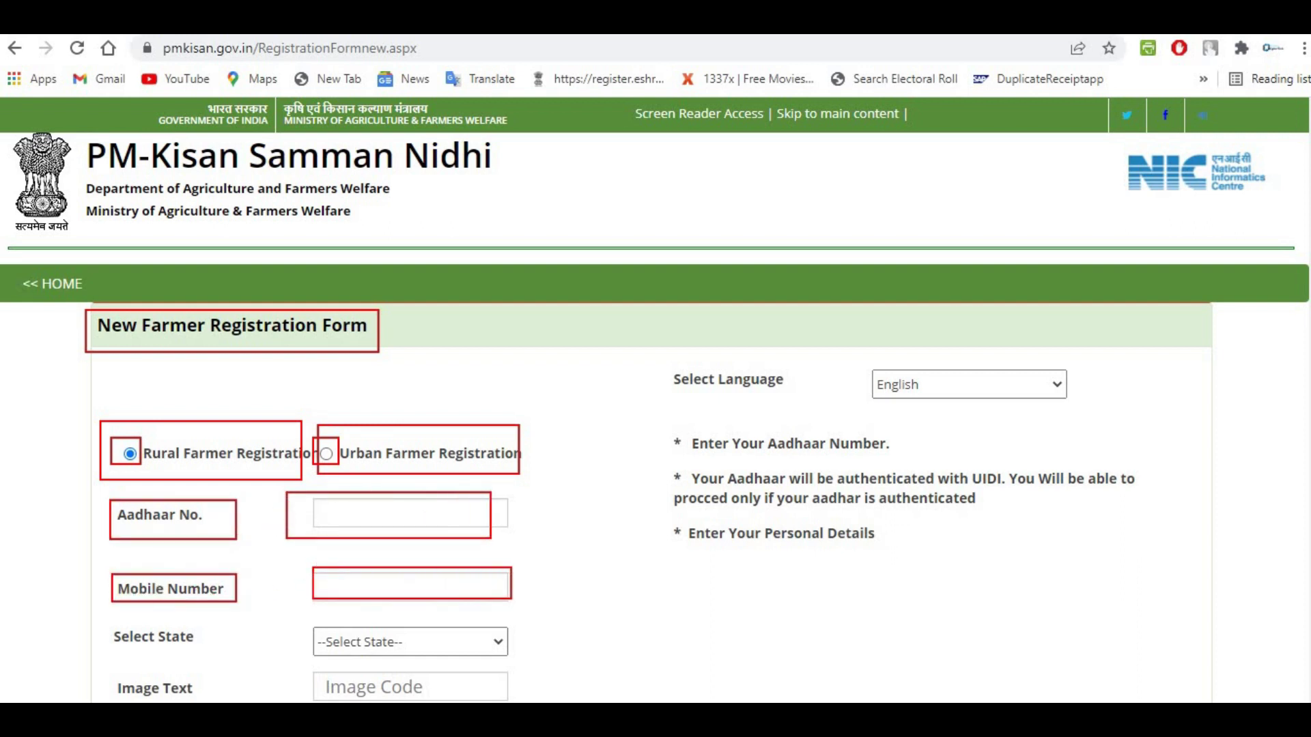
{"action": "left_click_drag", "start_coordinate": [98, 622], "coordinate": [201, 650]}
{"action": "mouse_move", "coordinate": [300, 616]}
{"action": "left_mouse_down"}
{"action": "mouse_move", "coordinate": [352, 642]}
{"action": "mouse_move", "coordinate": [509, 657]}
{"action": "left_mouse_up"}
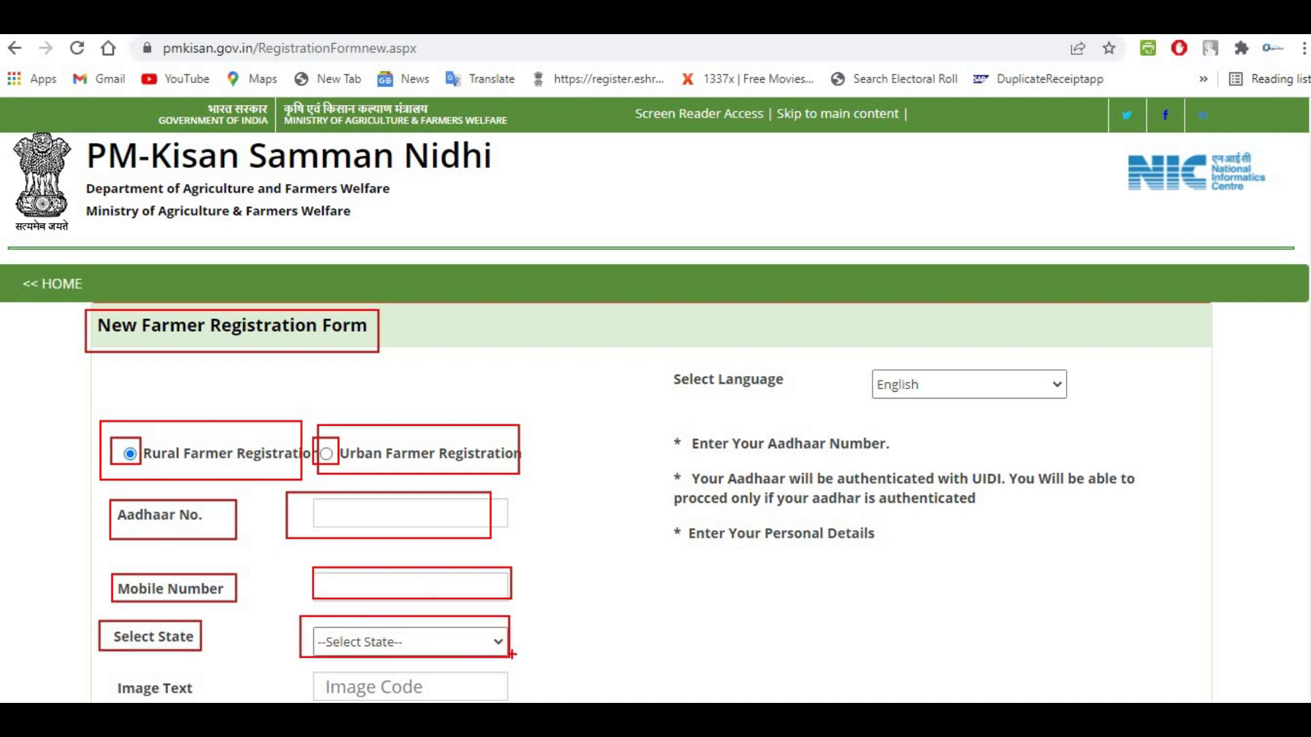
{"action": "key", "text": "ctrl+minus"}
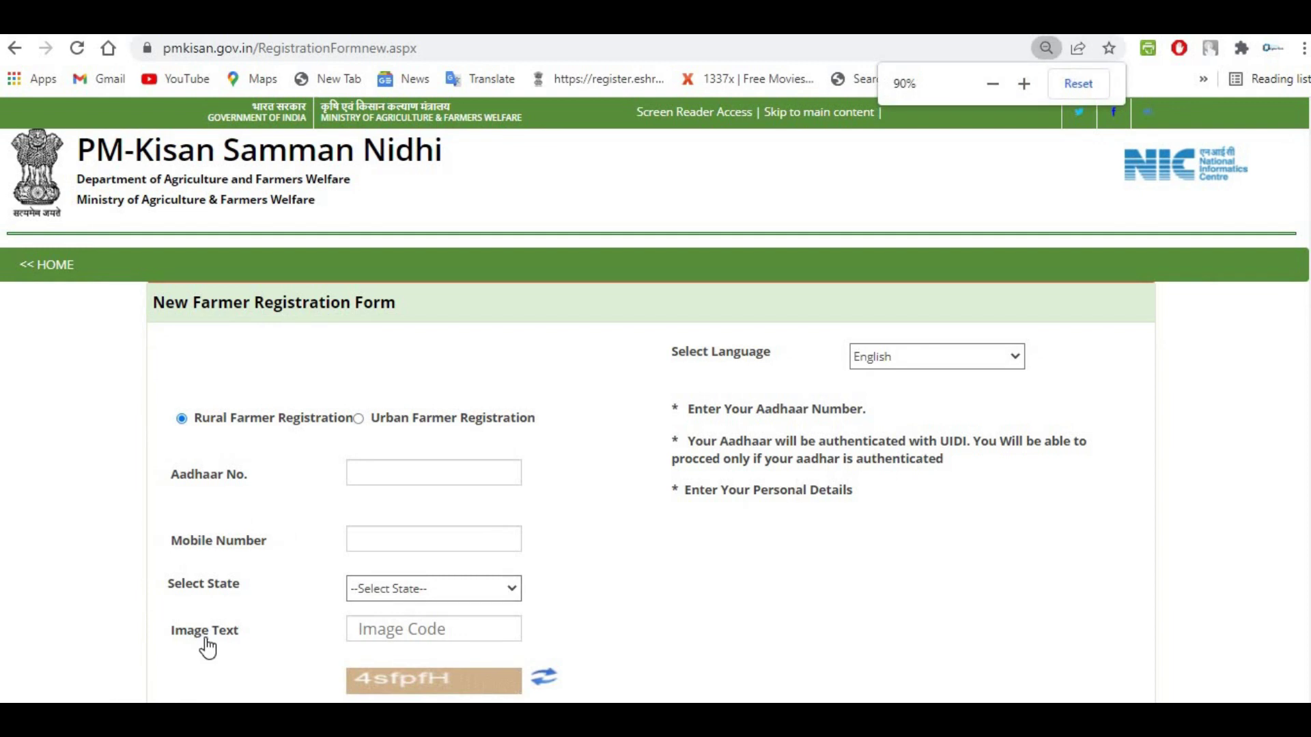
Enter the farmer's Aadhaar and mobile numbers, choose WEST BENGAL and the captcha, and request an OTP
{"action": "scroll", "coordinate": [389, 626], "scroll_direction": "down", "scroll_amount": 1}
{"action": "scroll", "coordinate": [338, 469], "scroll_direction": "down", "scroll_amount": 3}
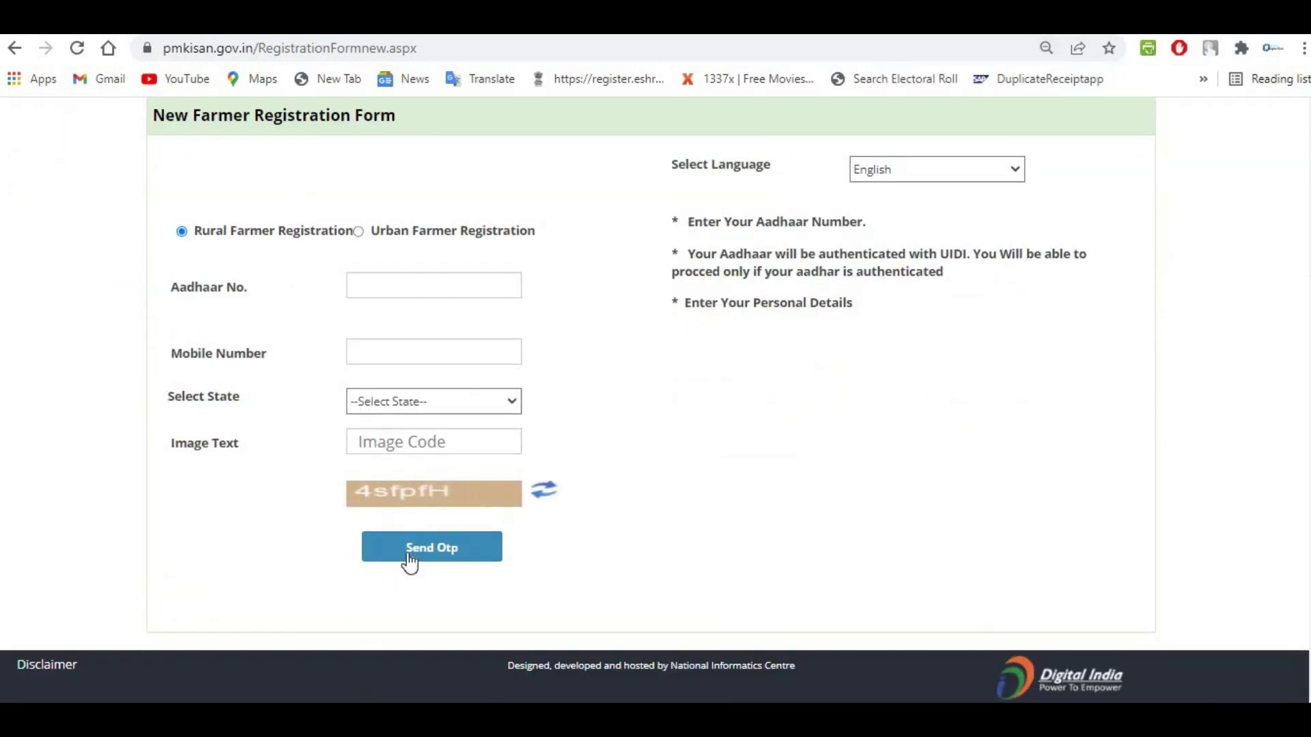
{"action": "mouse_move", "coordinate": [346, 524]}
{"action": "left_mouse_down"}
{"action": "mouse_move", "coordinate": [367, 543]}
{"action": "mouse_move", "coordinate": [517, 581]}
{"action": "left_mouse_up"}
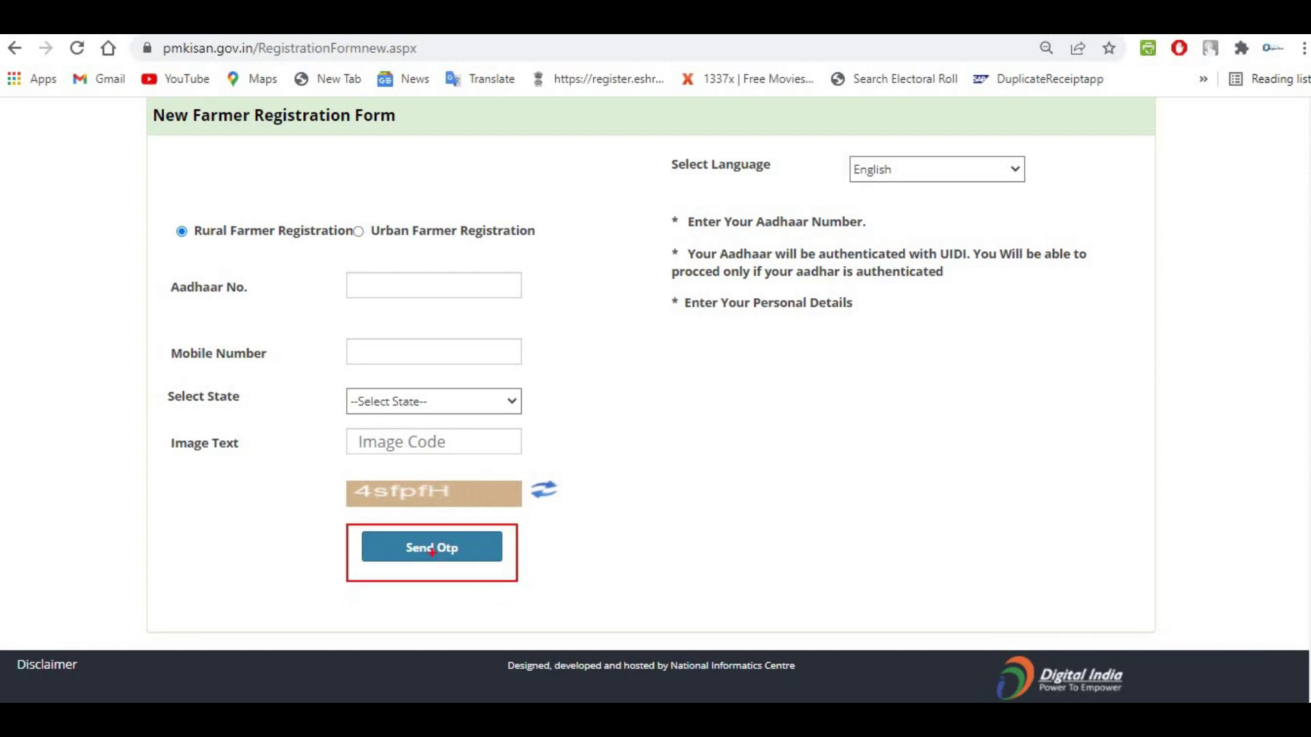
{"action": "left_click_drag", "start_coordinate": [154, 265], "coordinate": [305, 498]}
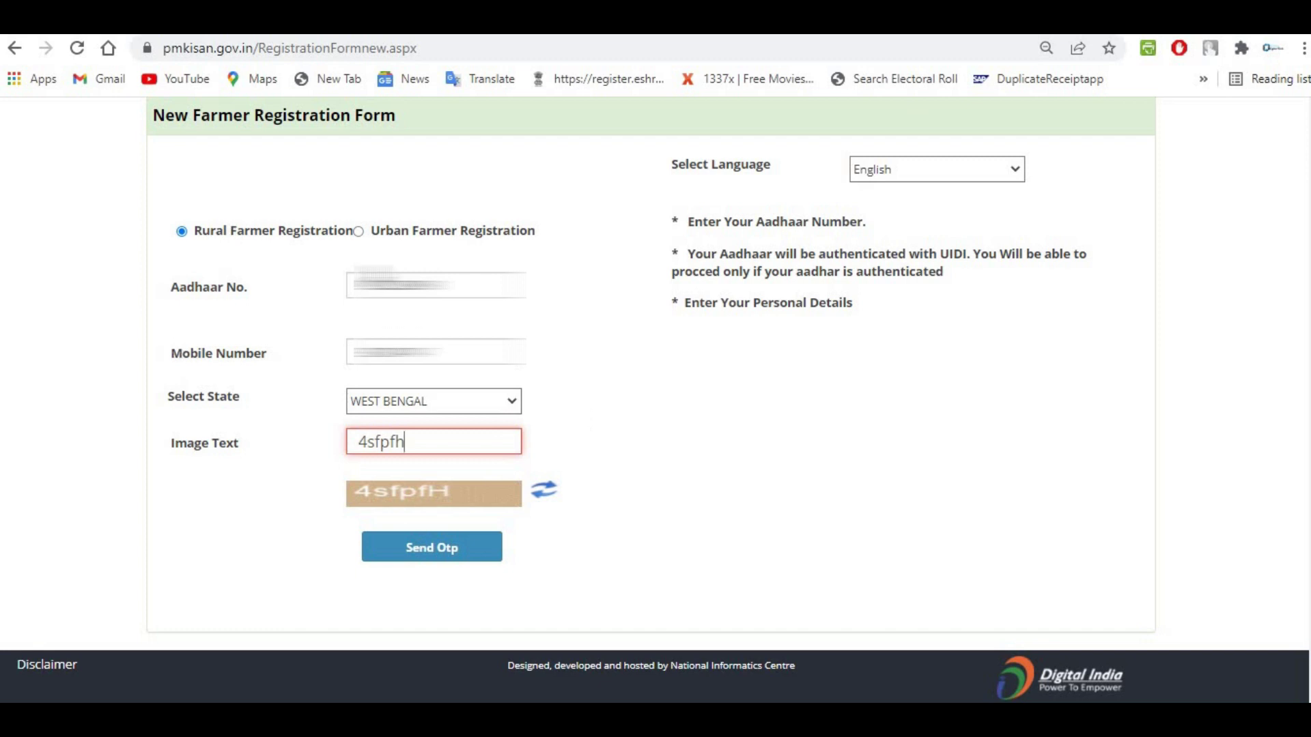
{"action": "left_click", "coordinate": [454, 549]}
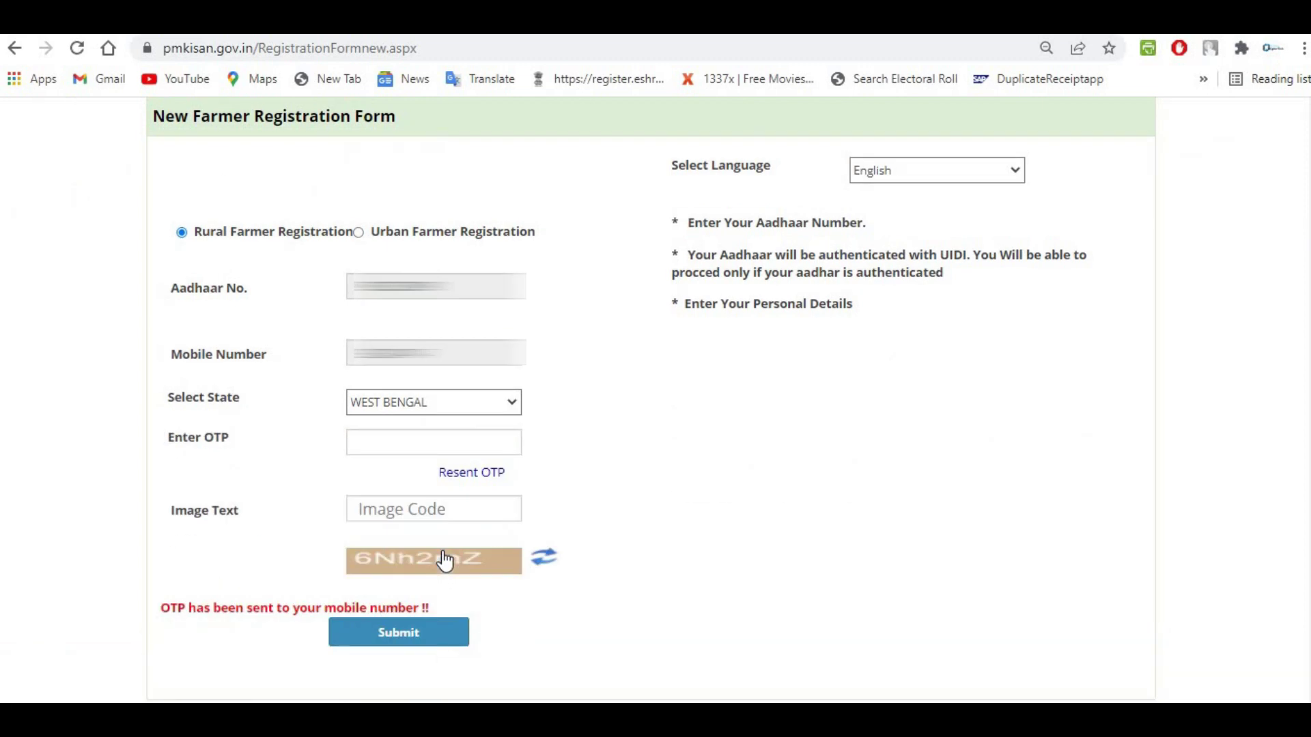
Enter the received OTP and the new captcha image text, then submit them
{"action": "mouse_move", "coordinate": [152, 590]}
{"action": "left_mouse_down"}
{"action": "mouse_move", "coordinate": [445, 629]}
{"action": "mouse_move", "coordinate": [498, 654]}
{"action": "left_mouse_up"}
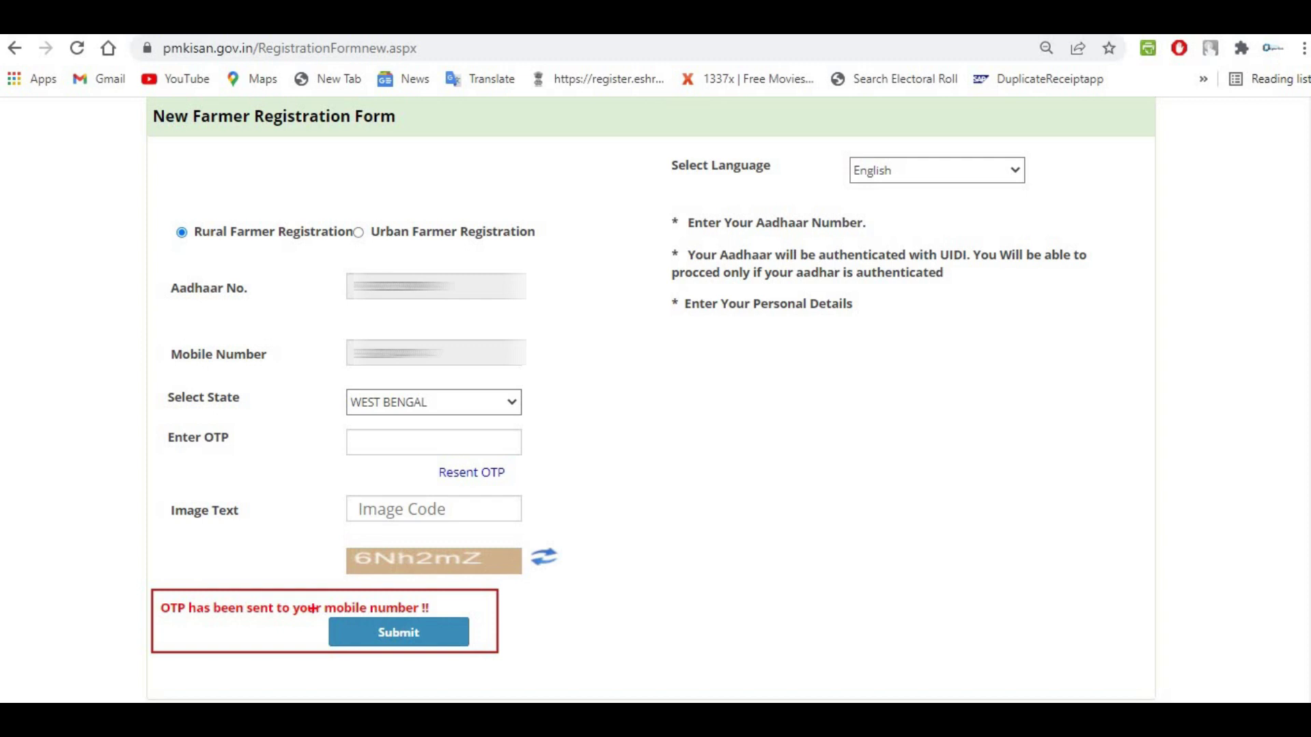
{"action": "left_click_drag", "start_coordinate": [327, 615], "coordinate": [469, 649]}
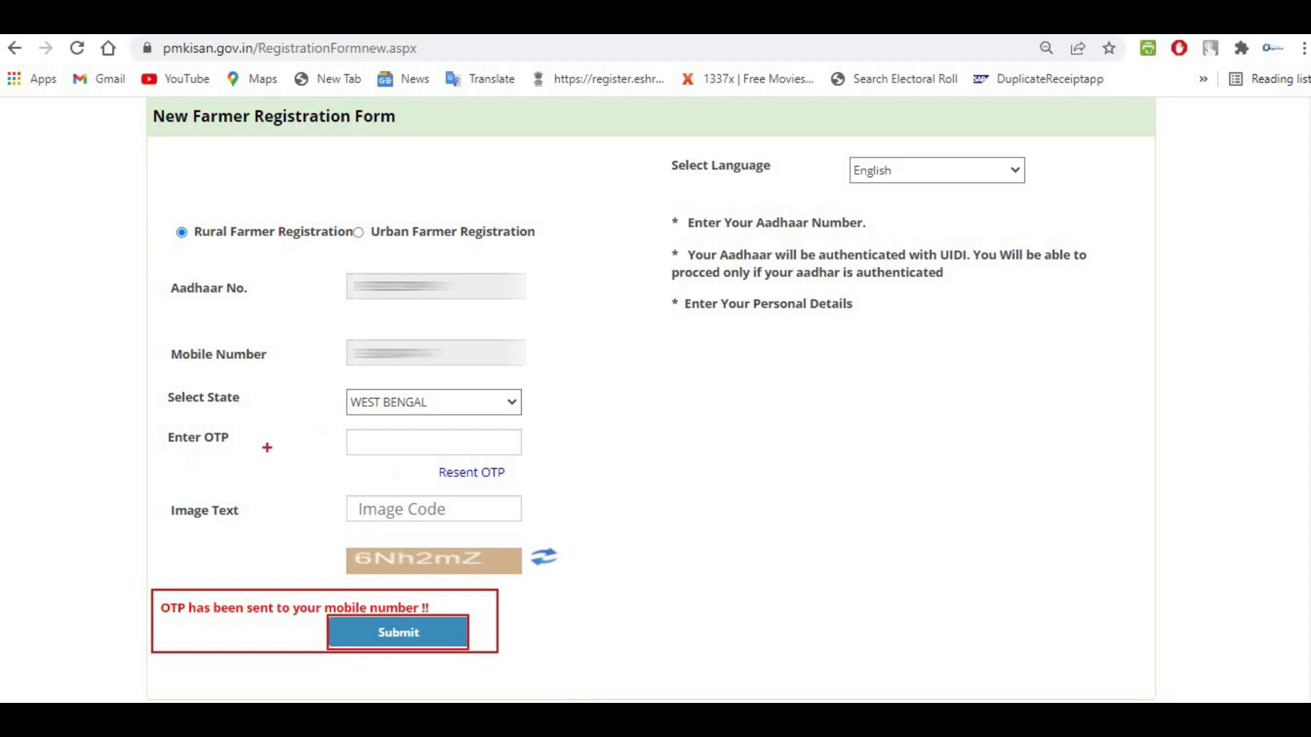
{"action": "mouse_move", "coordinate": [342, 425]}
{"action": "left_mouse_down"}
{"action": "mouse_move", "coordinate": [535, 470]}
{"action": "mouse_move", "coordinate": [531, 459]}
{"action": "left_mouse_up"}
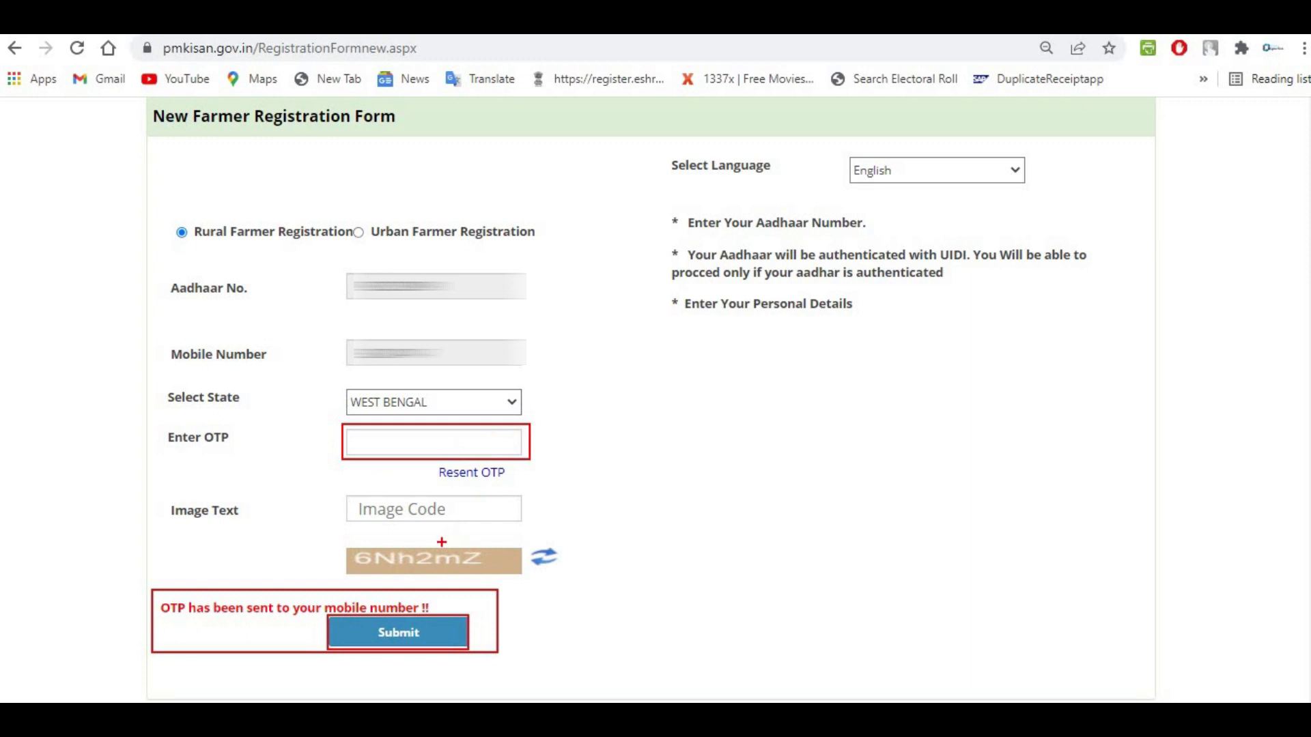
{"action": "left_click_drag", "start_coordinate": [427, 459], "coordinate": [534, 482]}
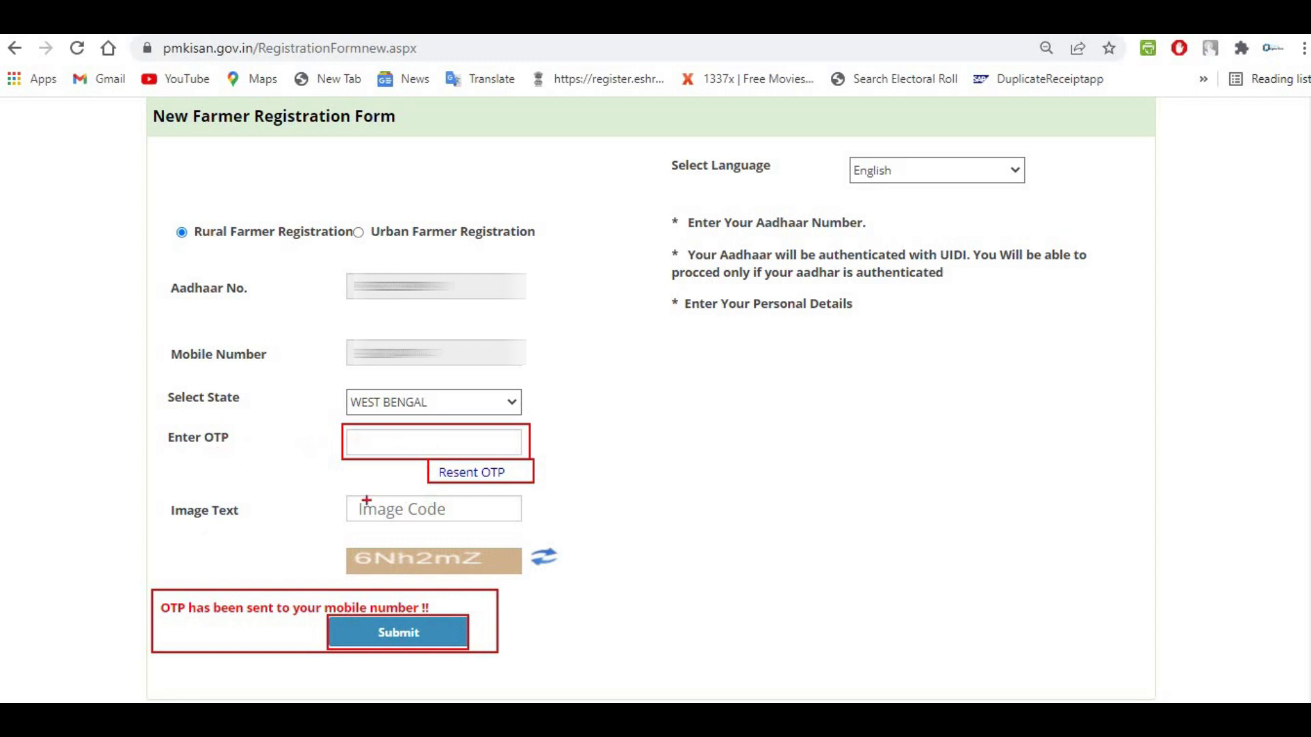
{"action": "left_click_drag", "start_coordinate": [336, 545], "coordinate": [521, 576]}
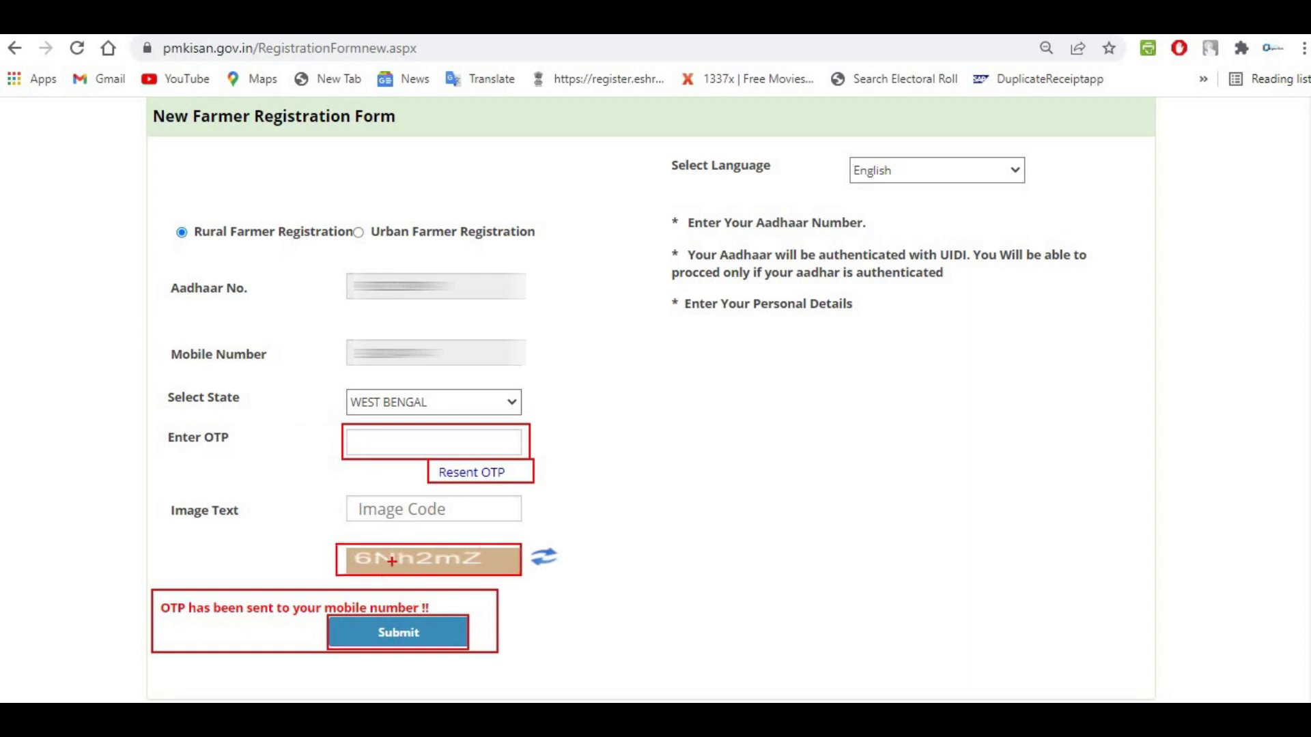
{"action": "left_click_drag", "start_coordinate": [348, 492], "coordinate": [497, 527]}
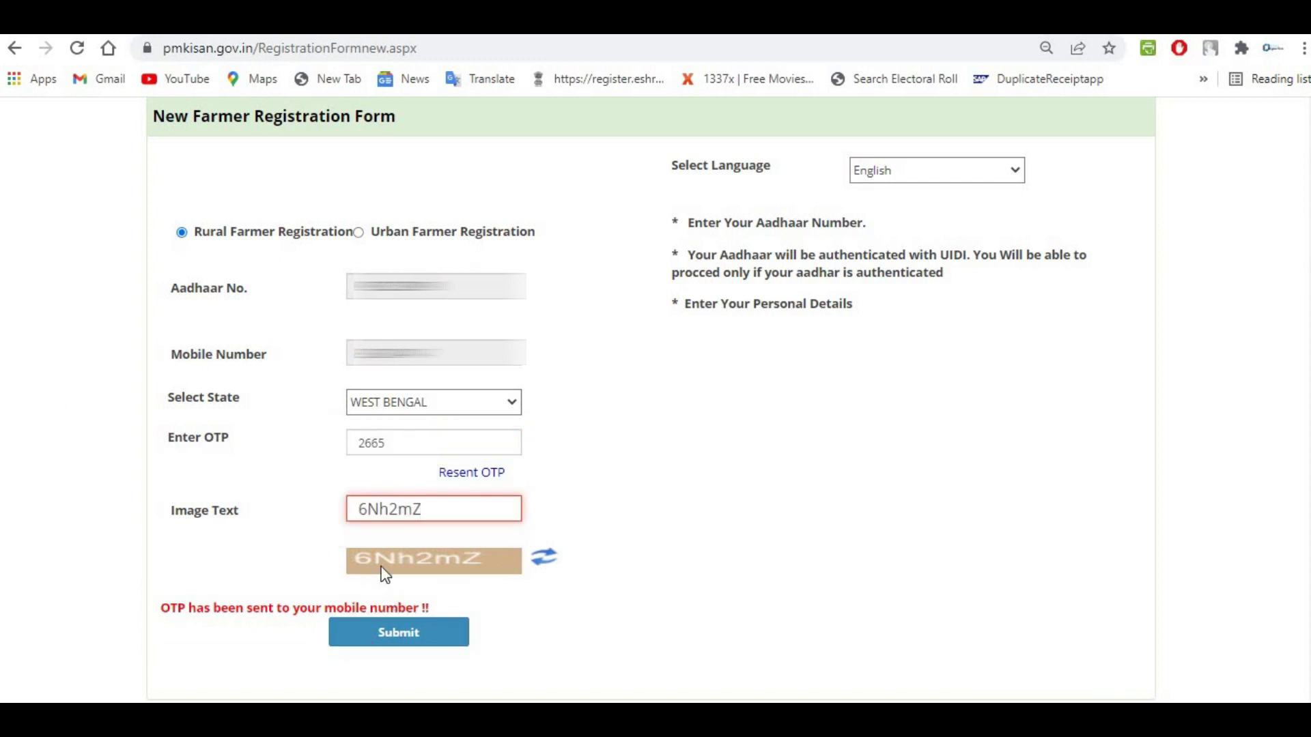
{"action": "left_click", "coordinate": [396, 640]}
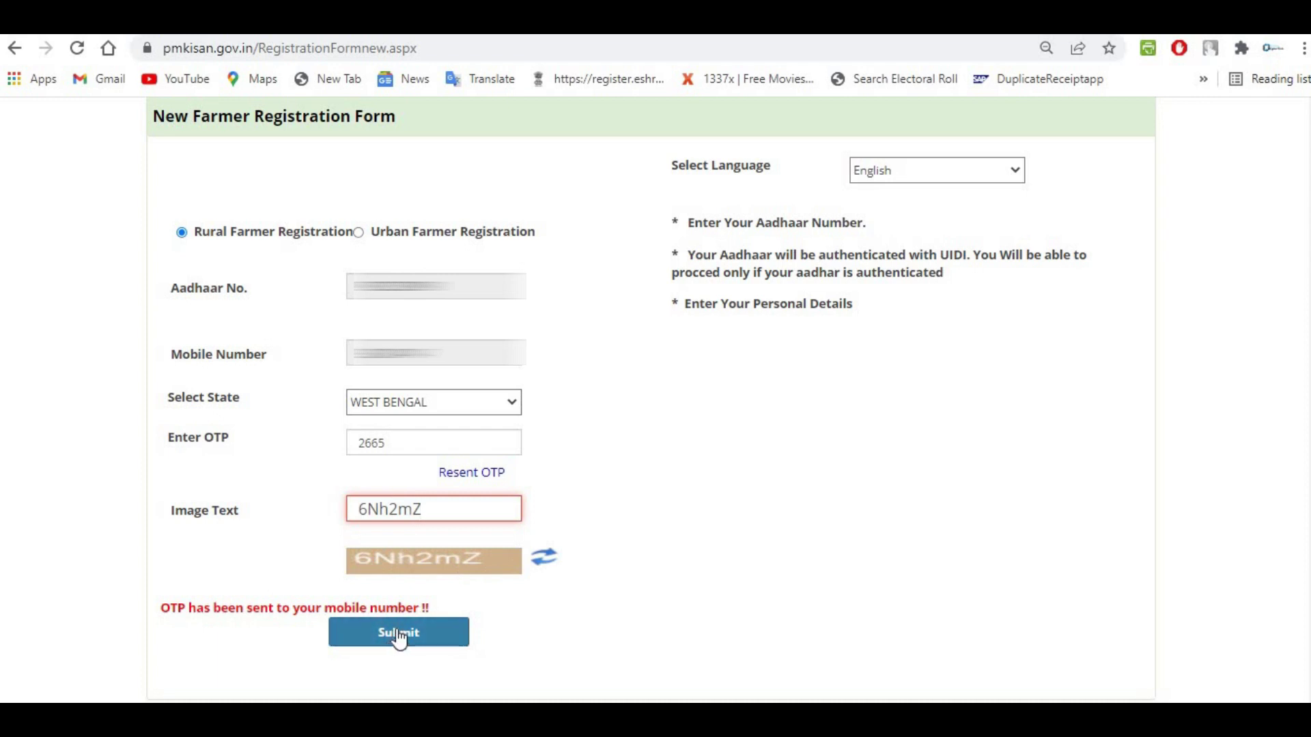
Submit the OTP to reach the Aadhaar verification step
{"action": "left_click", "coordinate": [399, 638]}
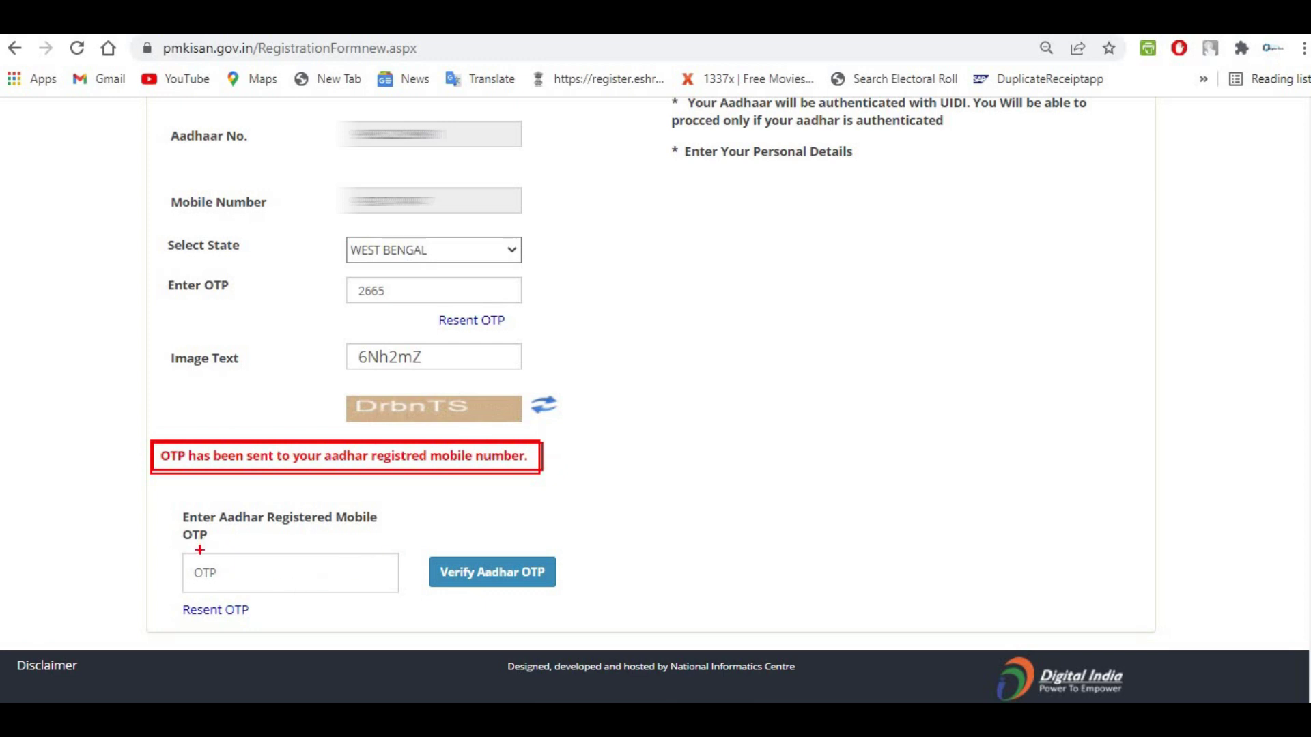
{"action": "mouse_move", "coordinate": [188, 552]}
{"action": "left_mouse_down"}
{"action": "mouse_move", "coordinate": [314, 591]}
{"action": "mouse_move", "coordinate": [586, 604]}
{"action": "left_mouse_up"}
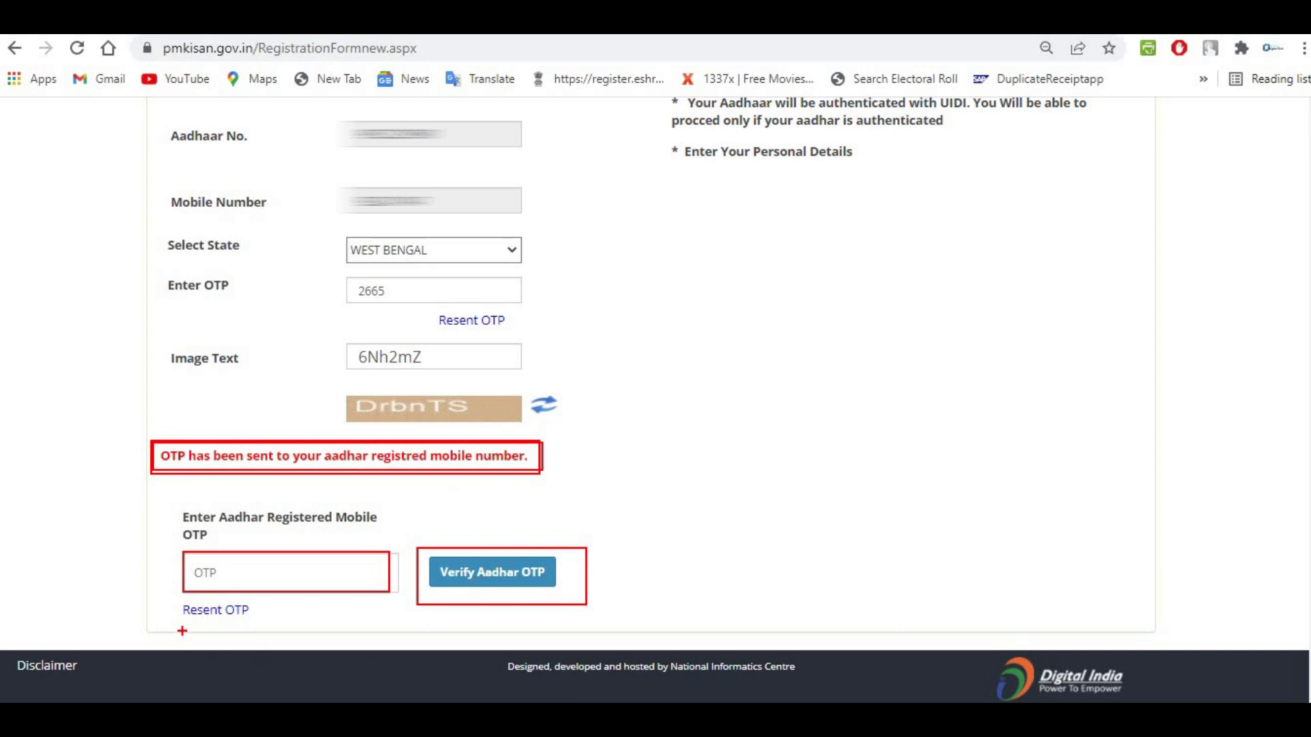
{"action": "left_click_drag", "start_coordinate": [183, 601], "coordinate": [260, 621]}
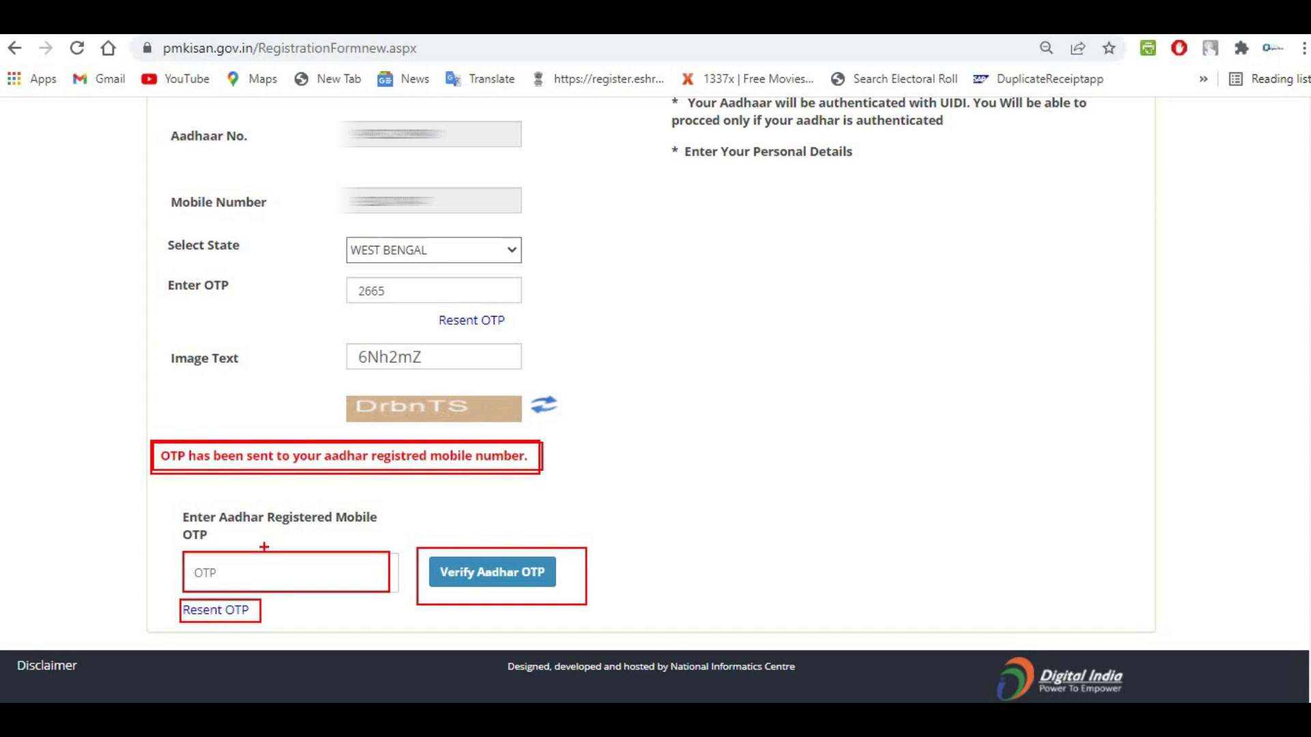
{"action": "left_click_drag", "start_coordinate": [180, 551], "coordinate": [364, 592]}
{"action": "left_click_drag", "start_coordinate": [364, 592], "coordinate": [366, 592]}
Enter the Aadhaar-registered mobile OTP and verify it to load the registration form
{"action": "left_click", "coordinate": [298, 579]}
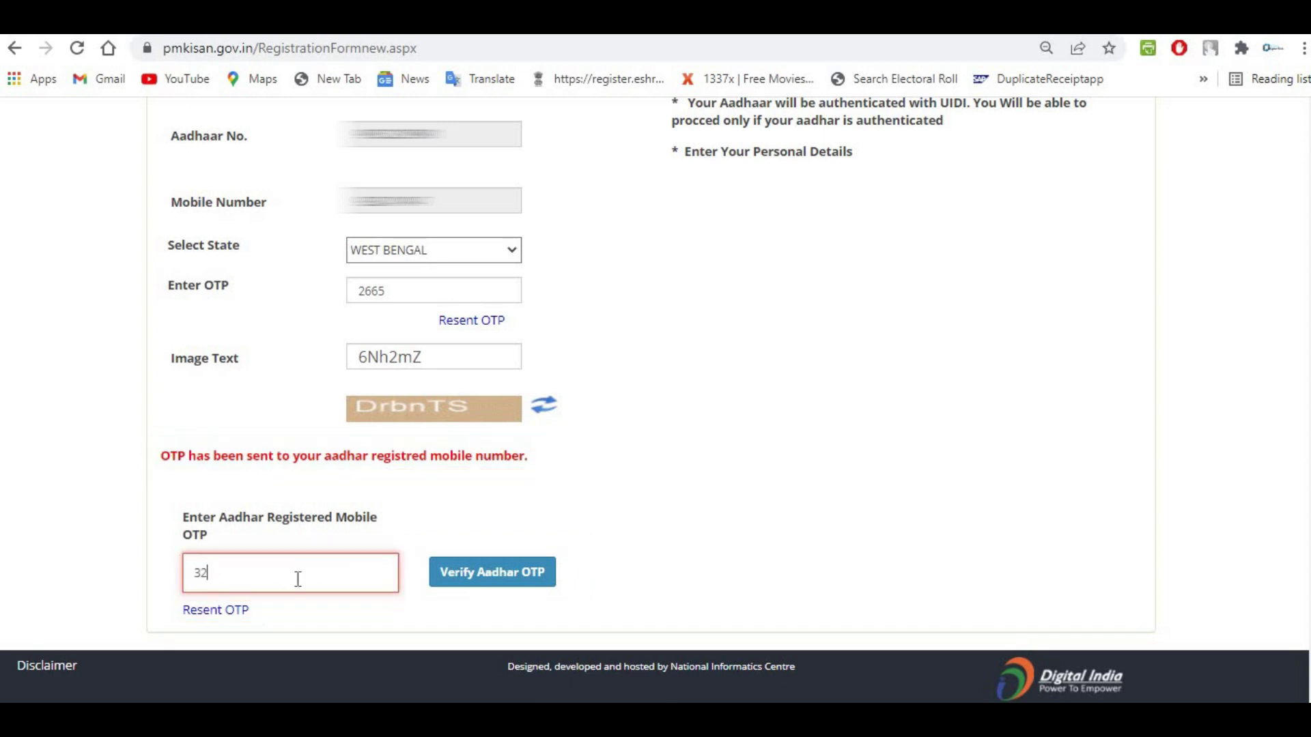
{"action": "left_click", "coordinate": [503, 580]}
{"action": "left_click", "coordinate": [503, 580]}
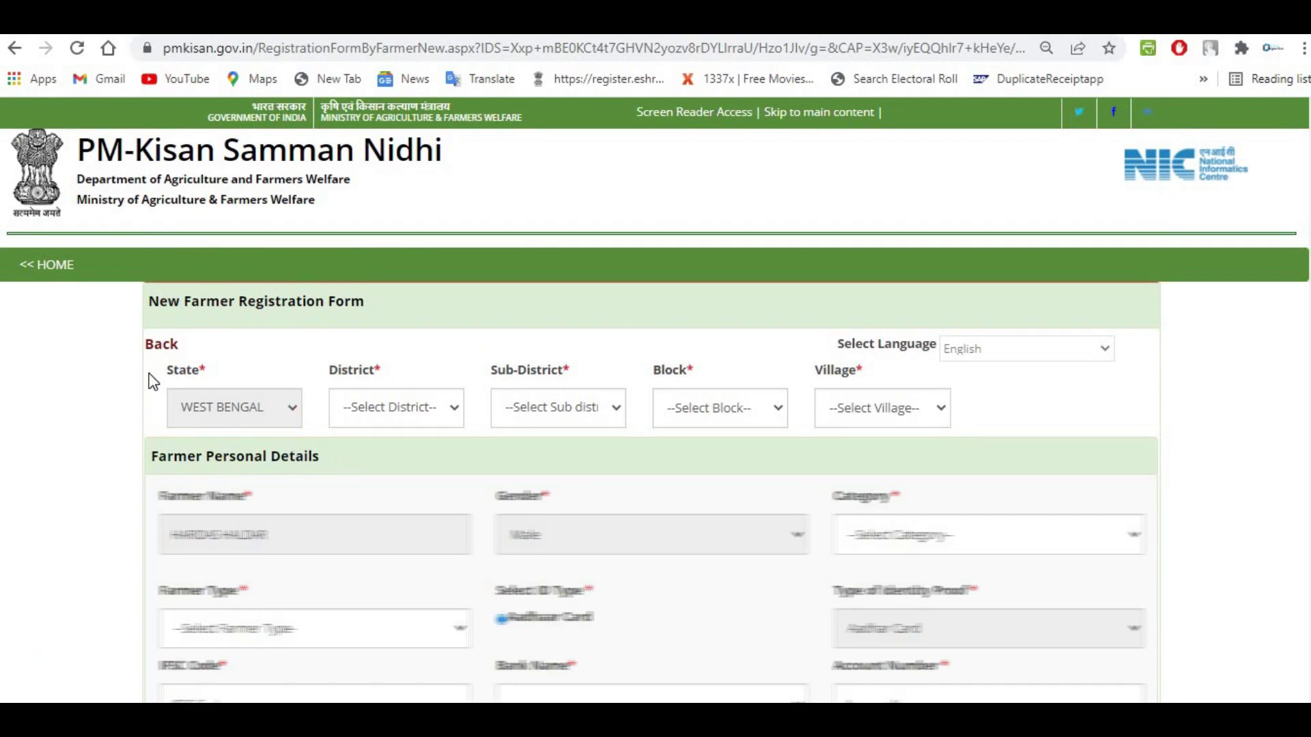
Set the district to NADIA and the sub-district to Chakdah
{"action": "left_click_drag", "start_coordinate": [129, 285], "coordinate": [381, 327]}
{"action": "mouse_move", "coordinate": [142, 430]}
{"action": "left_mouse_down"}
{"action": "mouse_move", "coordinate": [232, 482]}
{"action": "mouse_move", "coordinate": [323, 478]}
{"action": "left_mouse_up"}
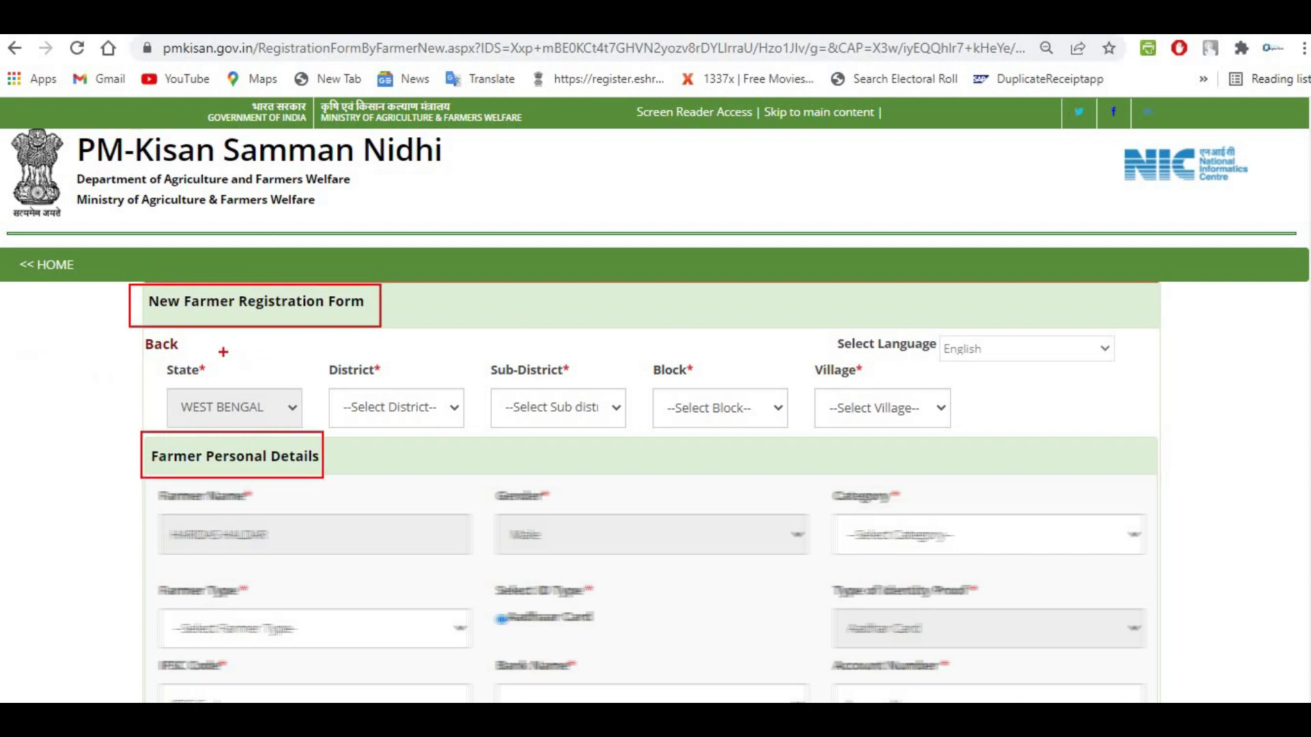
{"action": "left_click_drag", "start_coordinate": [162, 361], "coordinate": [224, 376]}
{"action": "left_click_drag", "start_coordinate": [320, 355], "coordinate": [392, 377]}
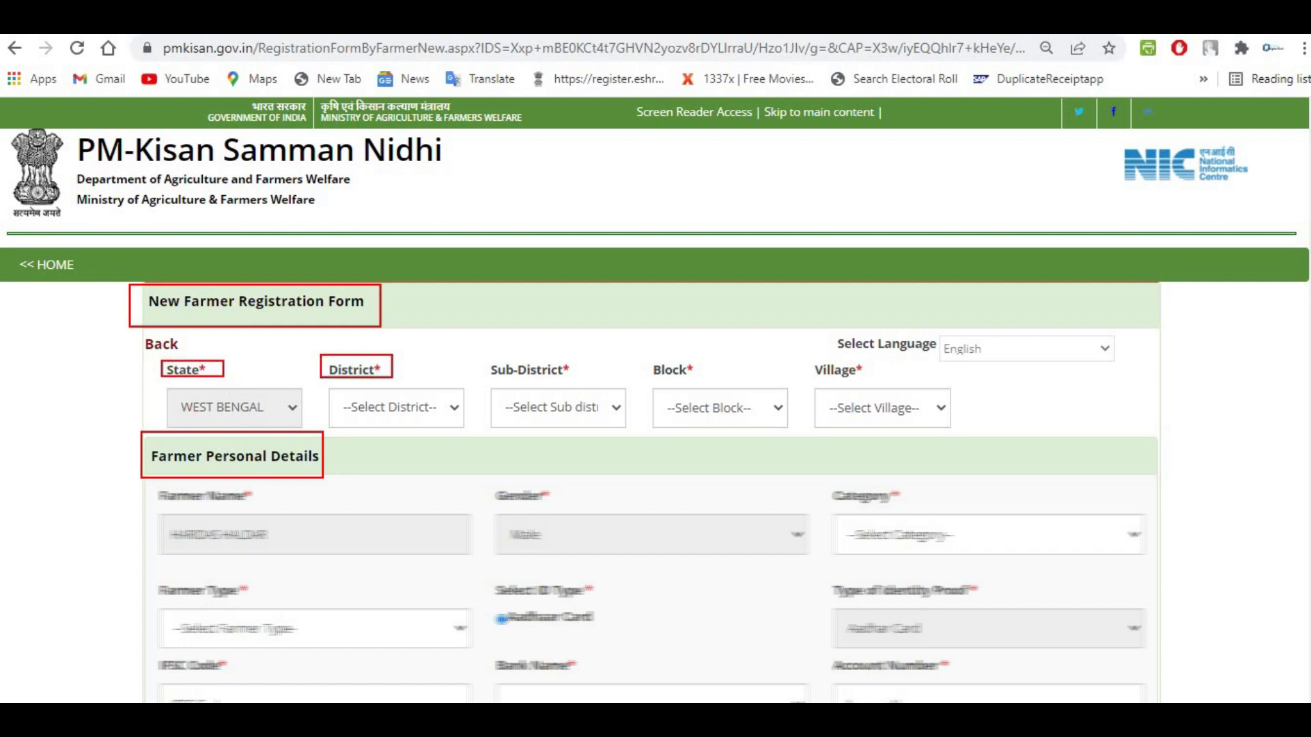
{"action": "left_click", "coordinate": [361, 410]}
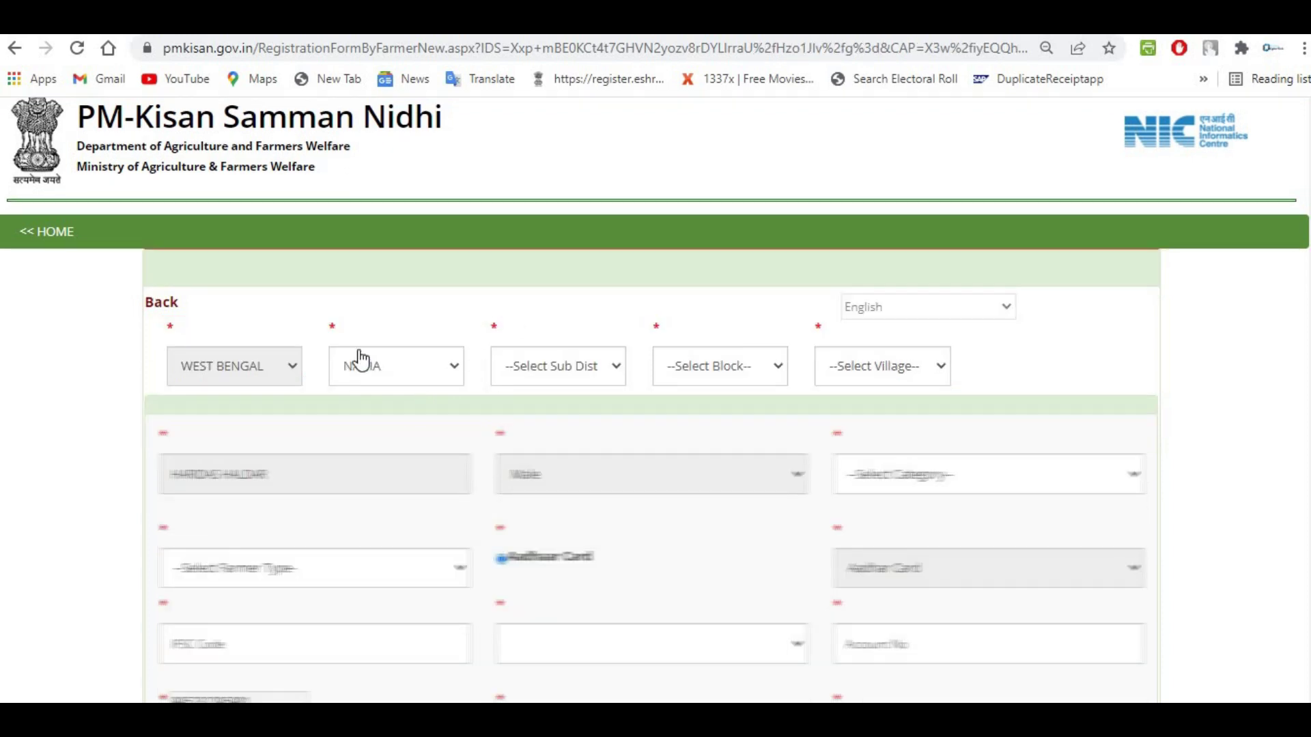
{"action": "left_click", "coordinate": [553, 368]}
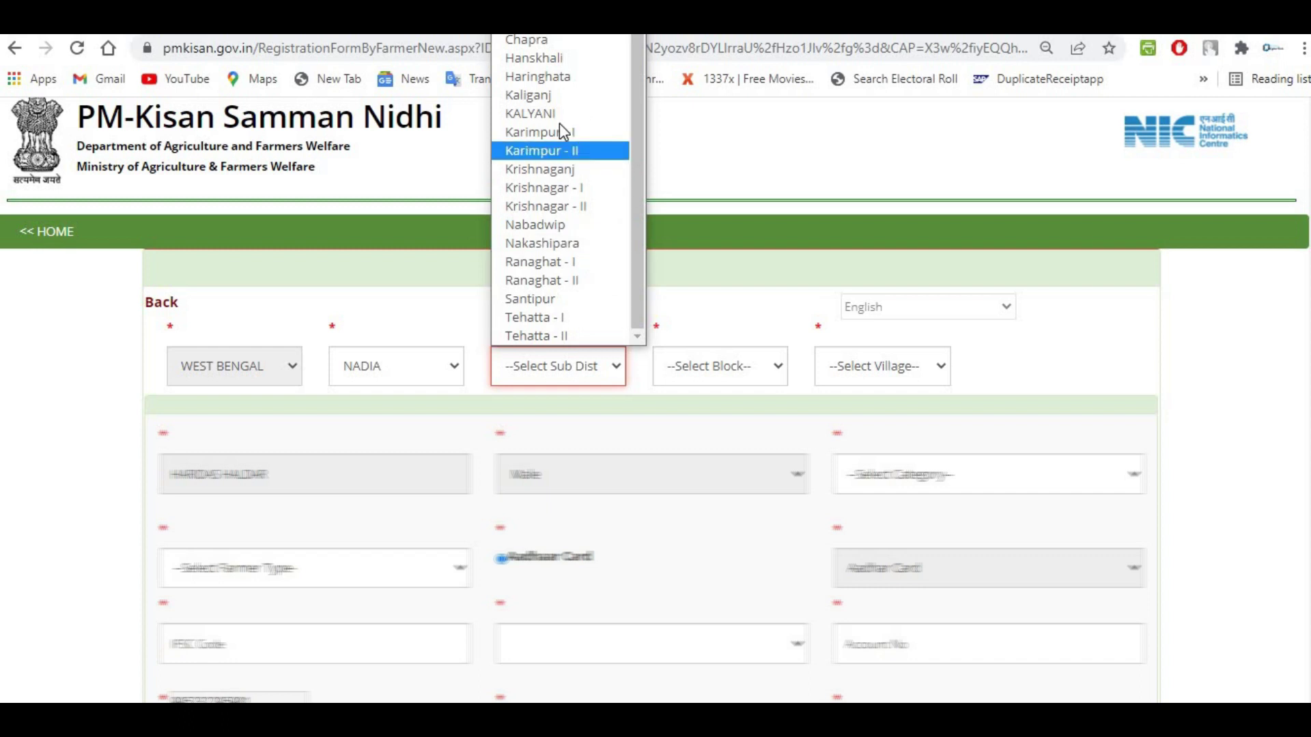
{"action": "key", "text": "Return"}
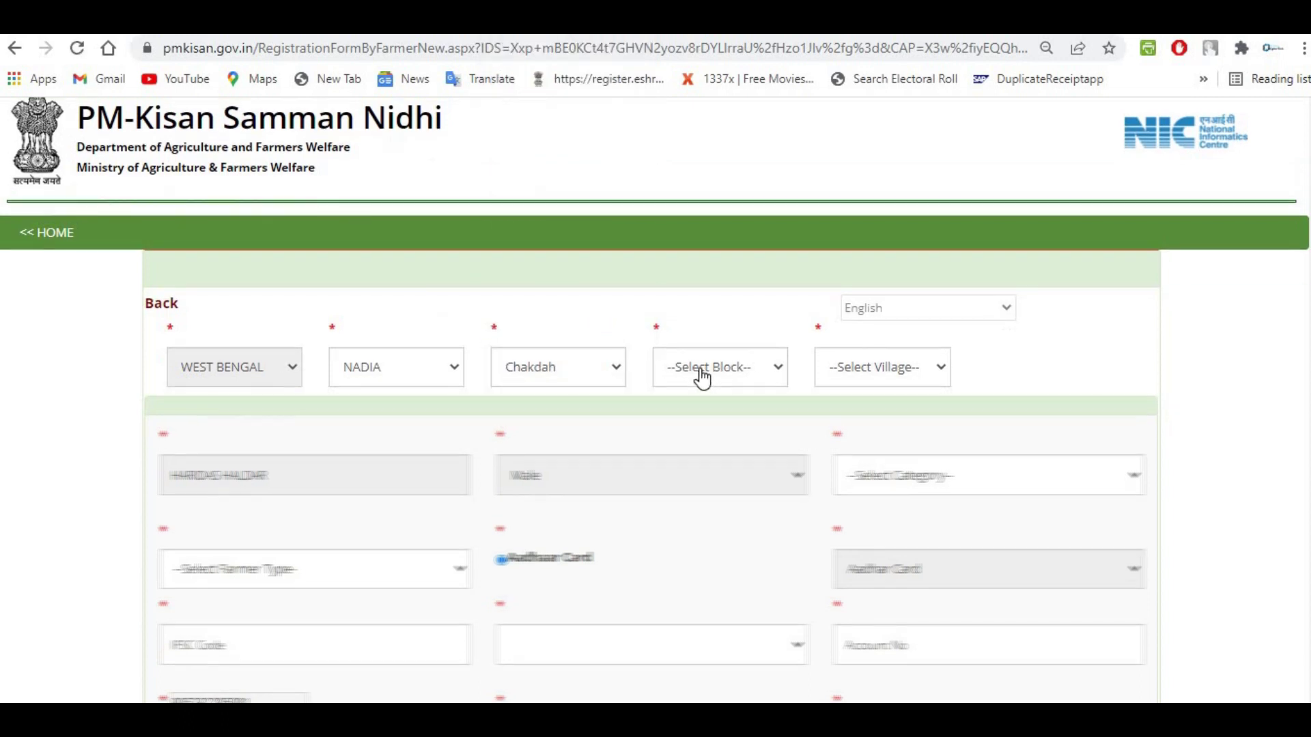
Leave Block unset and choose Darappur (CT) - (322318) as the village
{"action": "left_click", "coordinate": [700, 376]}
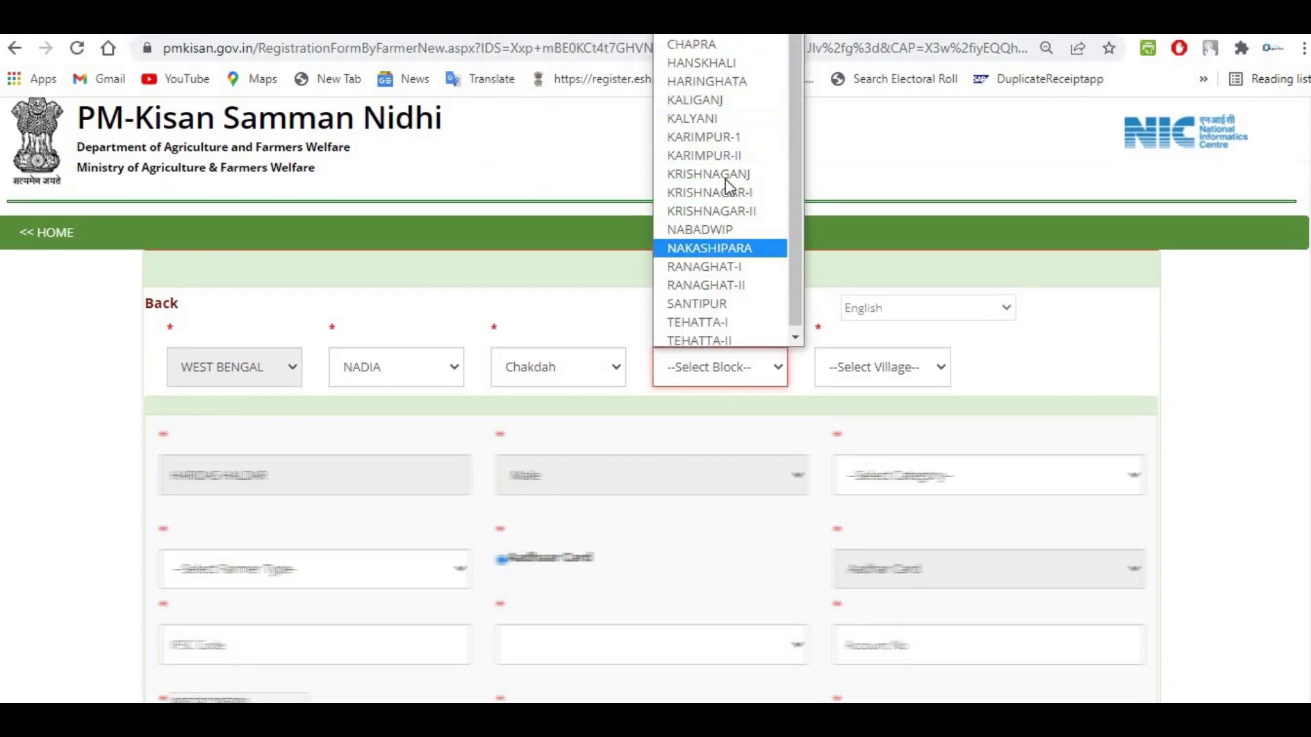
{"action": "left_click", "coordinate": [907, 409]}
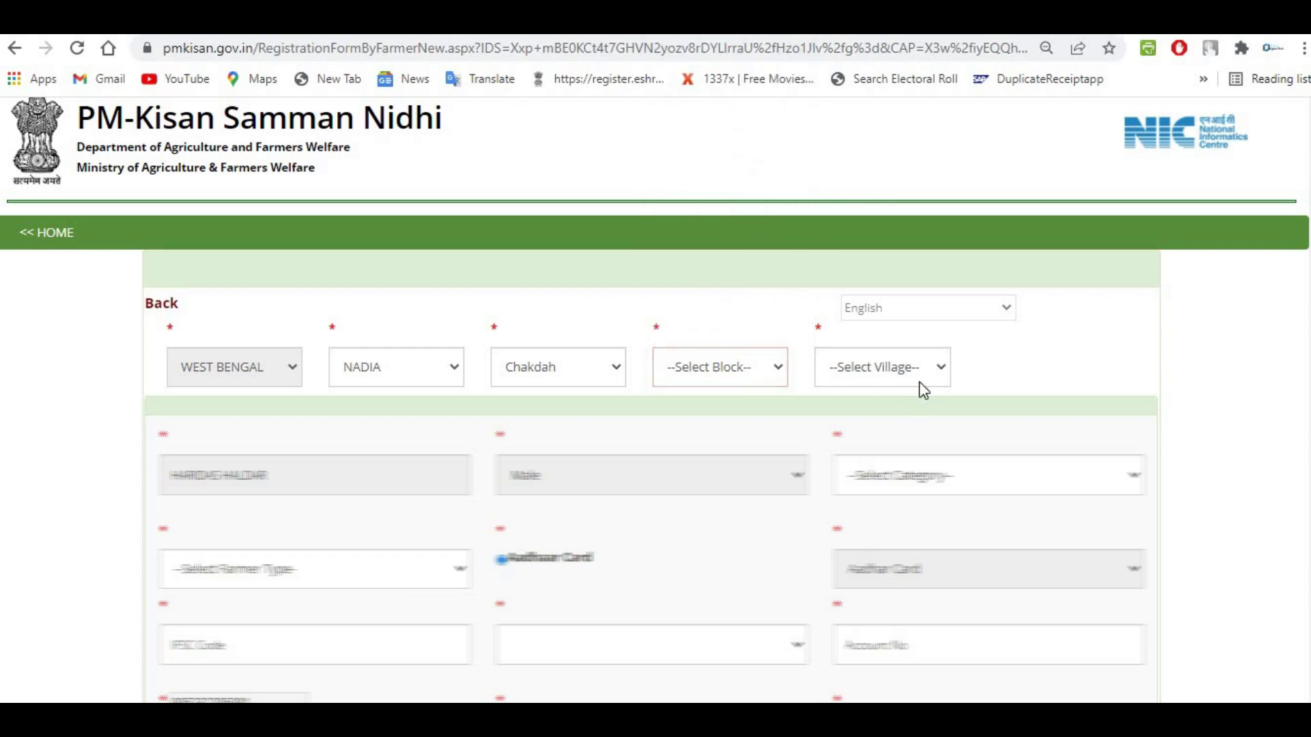
{"action": "left_click", "coordinate": [847, 375]}
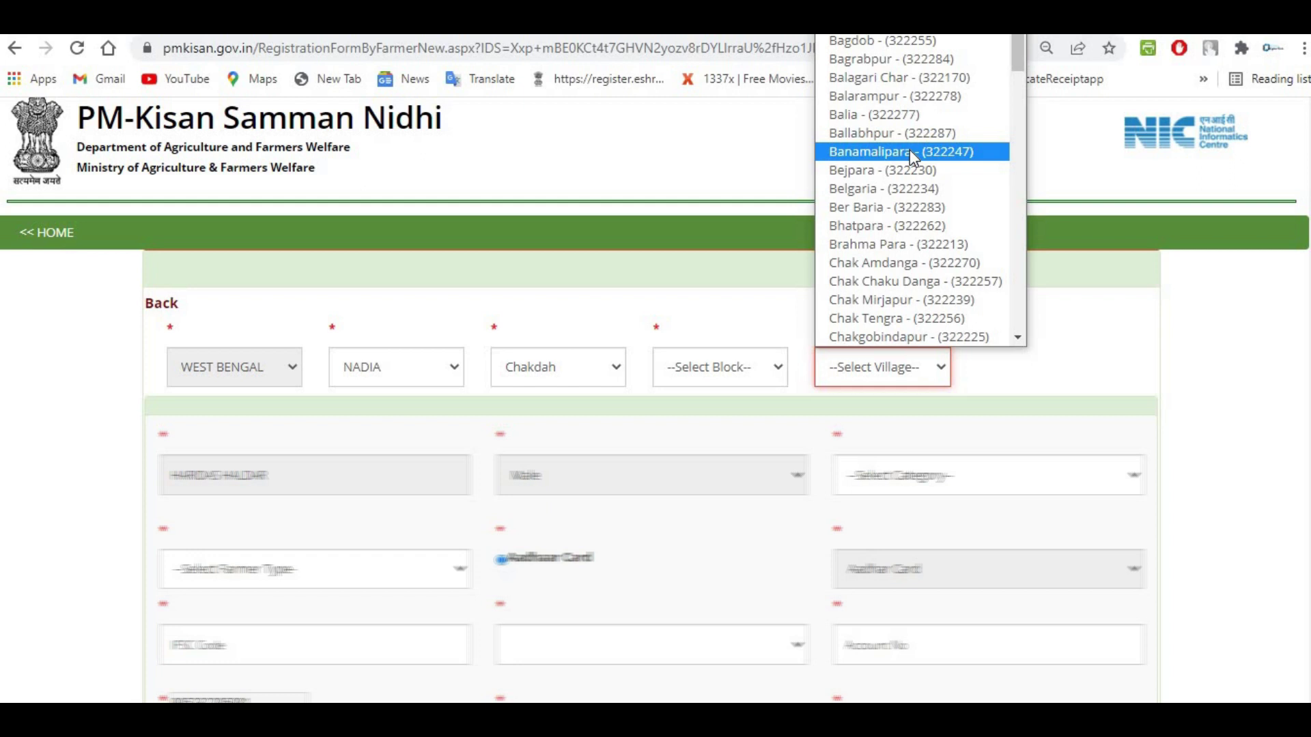
{"action": "scroll", "coordinate": [926, 205], "scroll_direction": "down", "scroll_amount": 5}
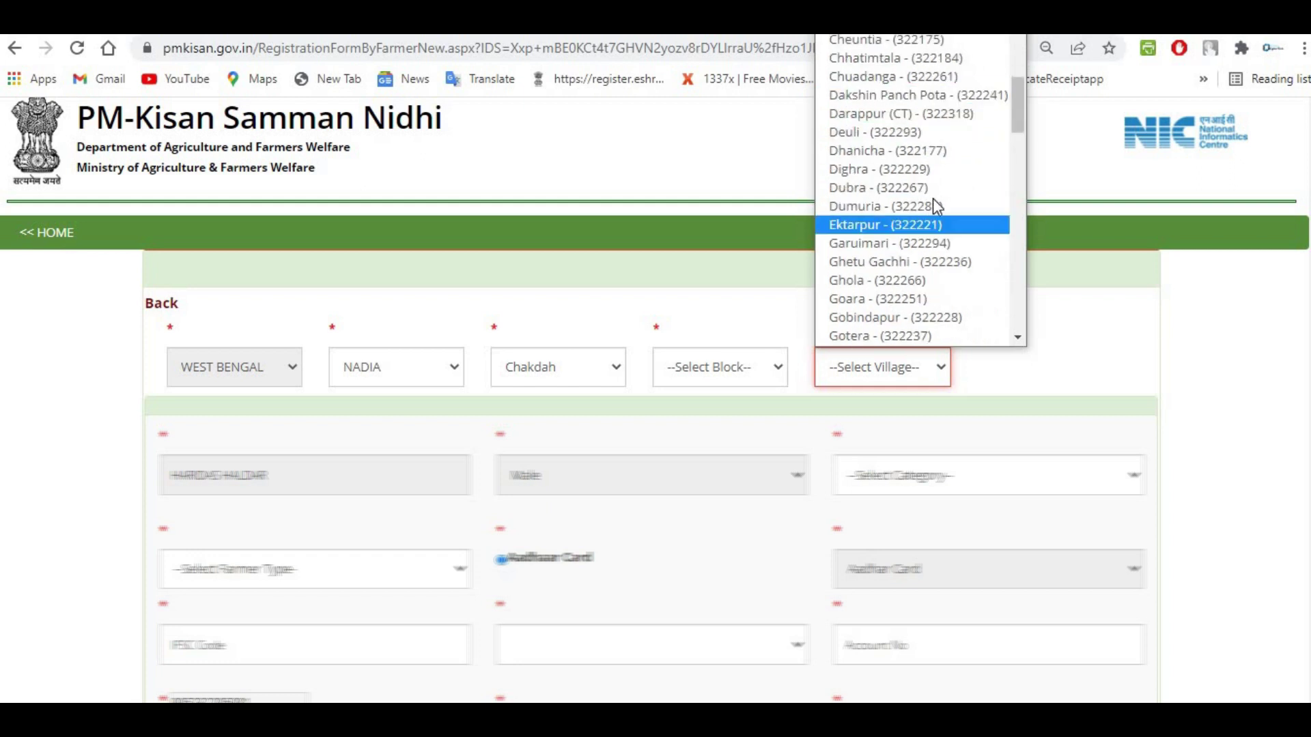
{"action": "left_click", "coordinate": [928, 114]}
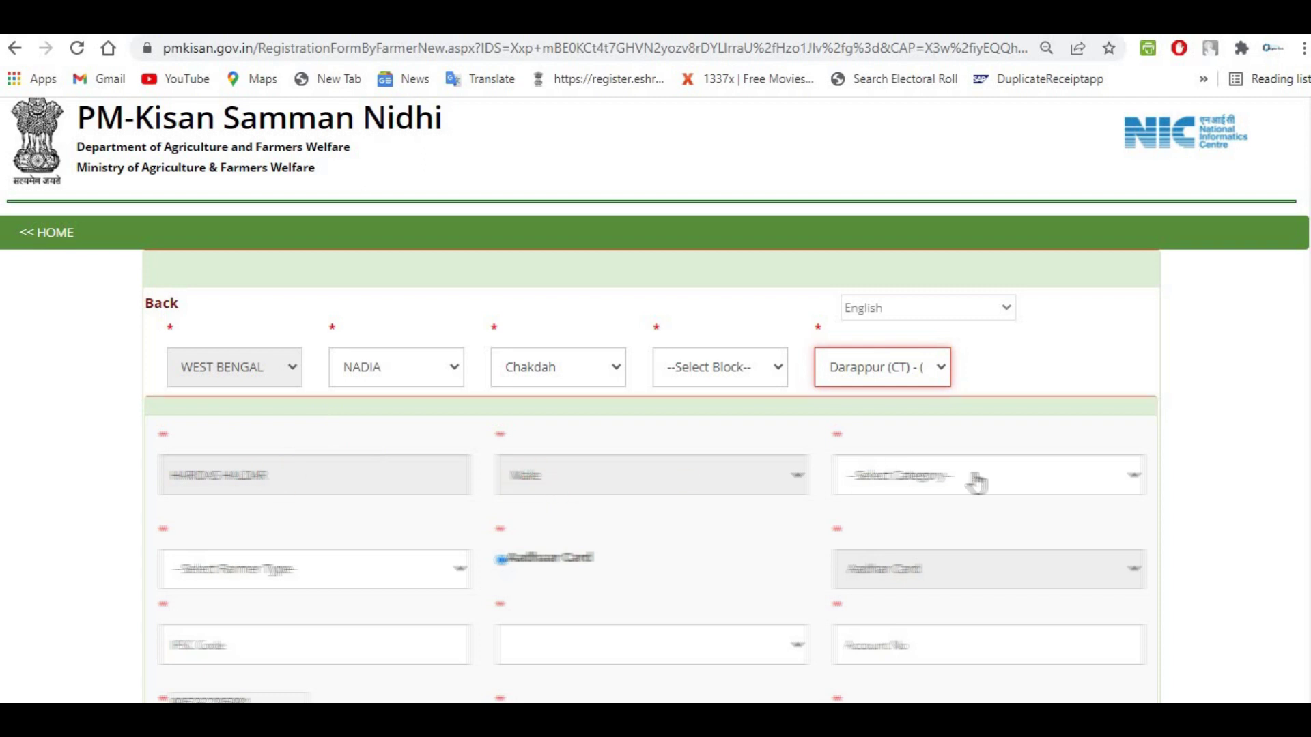
Set Category to SC and Farmer Type to others
{"action": "left_click", "coordinate": [903, 495]}
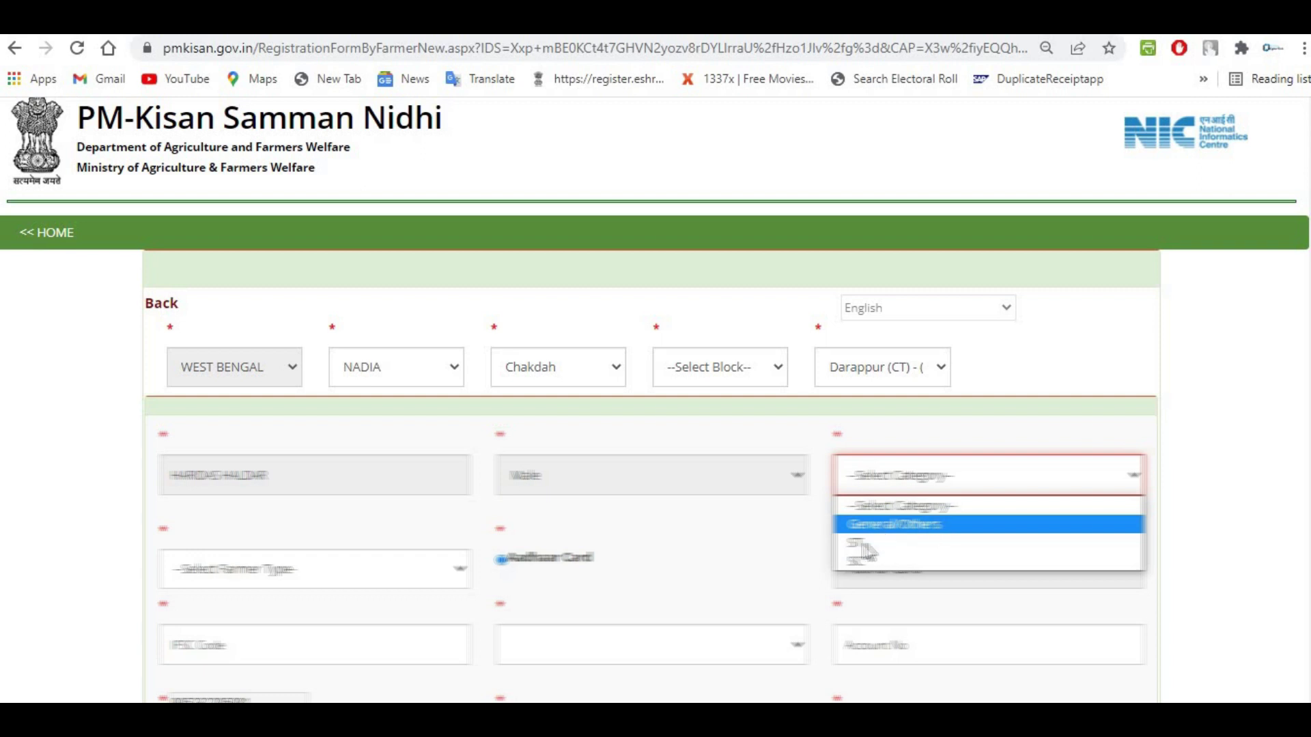
{"action": "left_click", "coordinate": [851, 562]}
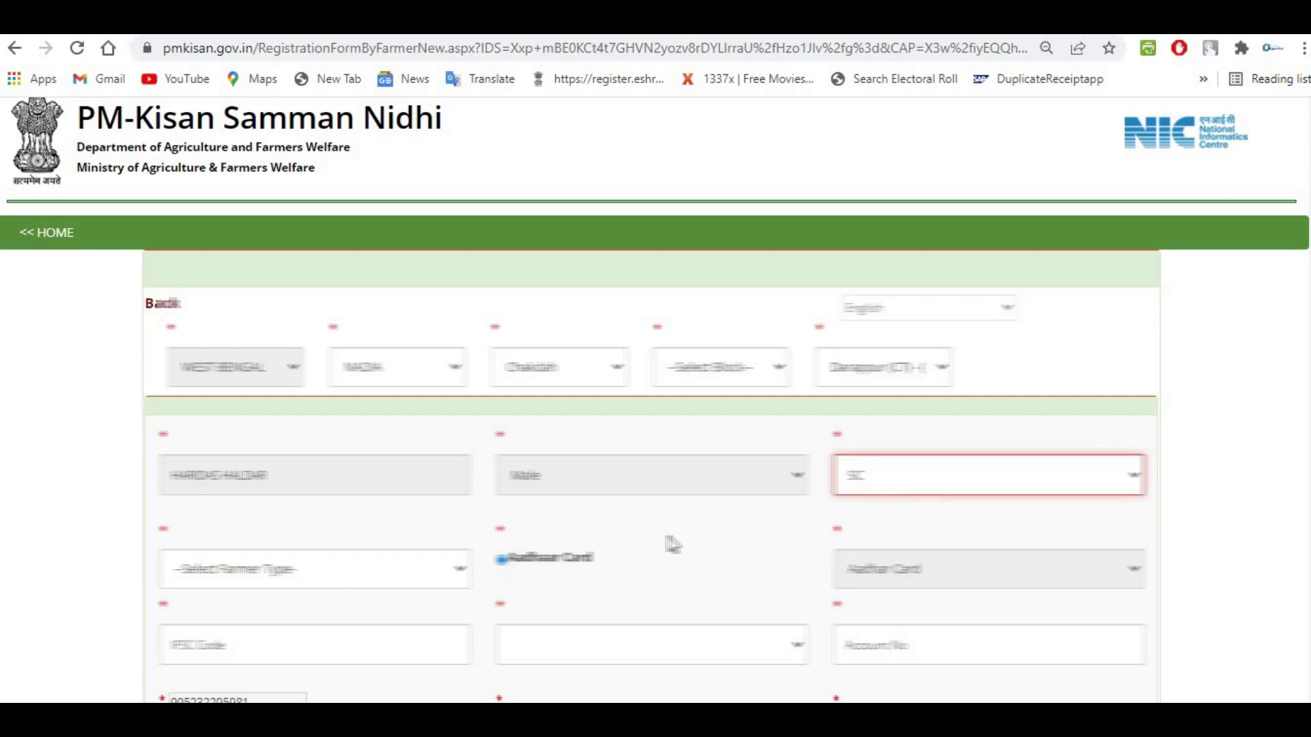
{"action": "scroll", "coordinate": [252, 400], "scroll_direction": "down", "scroll_amount": 3}
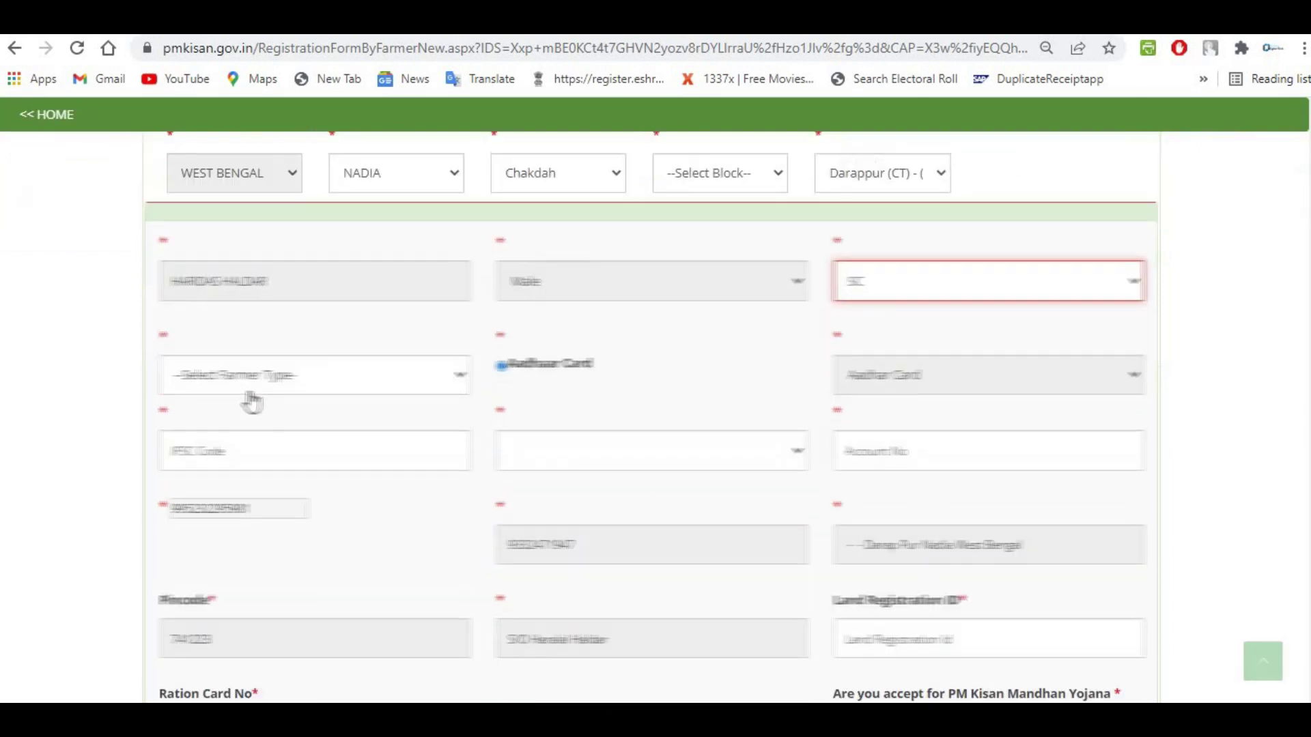
{"action": "left_click", "coordinate": [374, 383]}
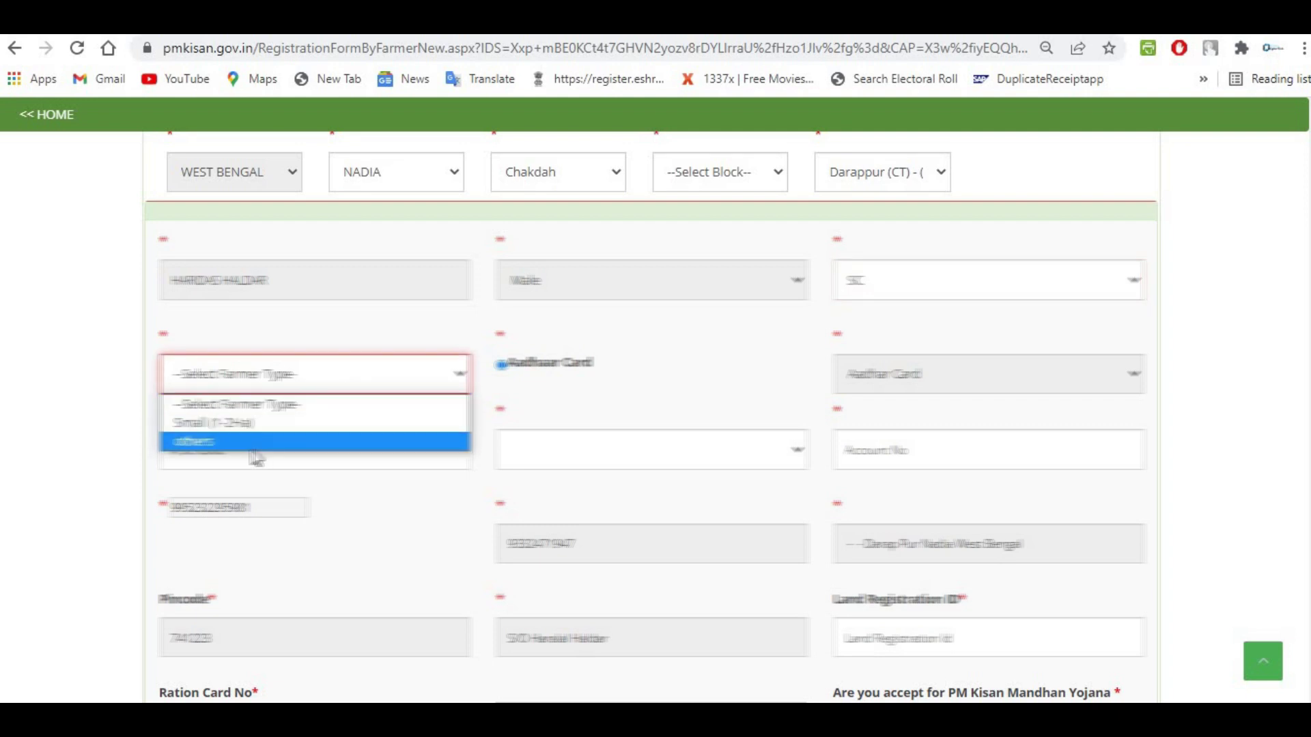
{"action": "left_click", "coordinate": [251, 442]}
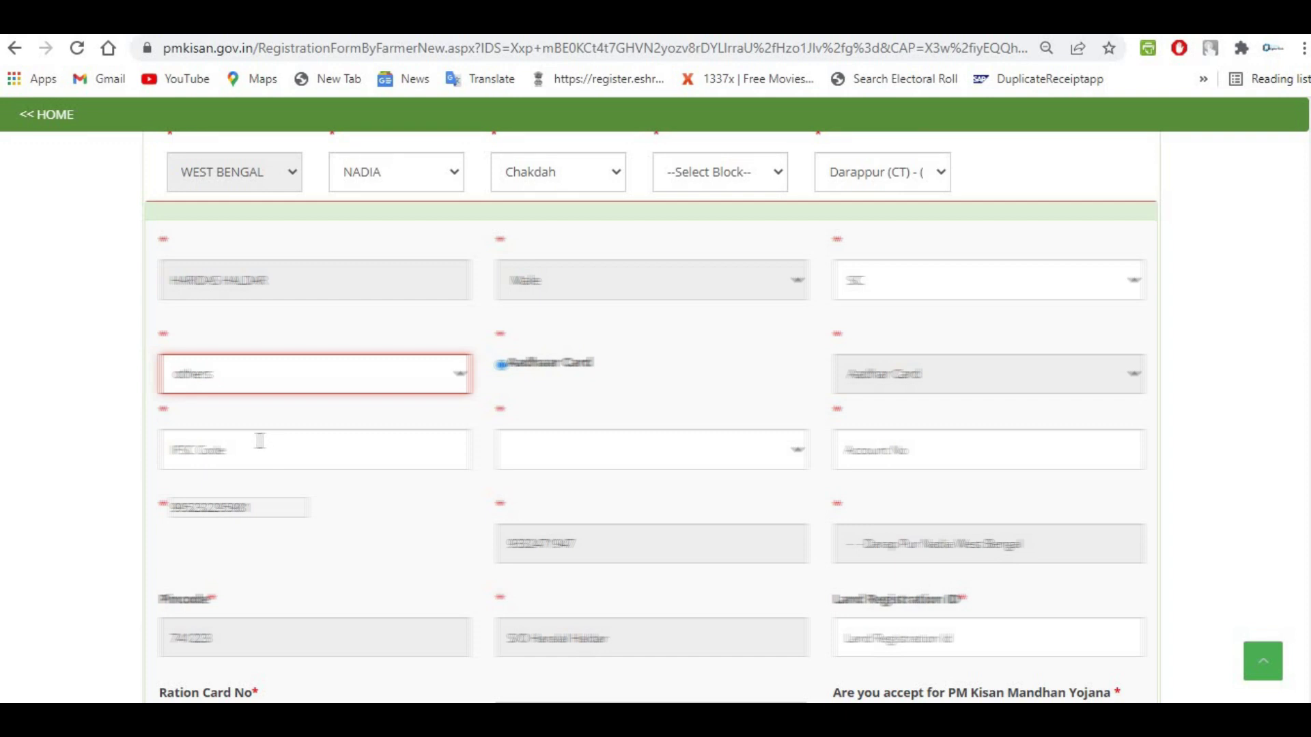
Paste IFSC code BKID0004224 and choose BANK OF INDIA as the bank name
{"action": "left_click", "coordinate": [277, 449]}
{"action": "key", "text": "ctrl+v"}
{"action": "scroll", "coordinate": [253, 471], "scroll_direction": "down", "scroll_amount": 1}
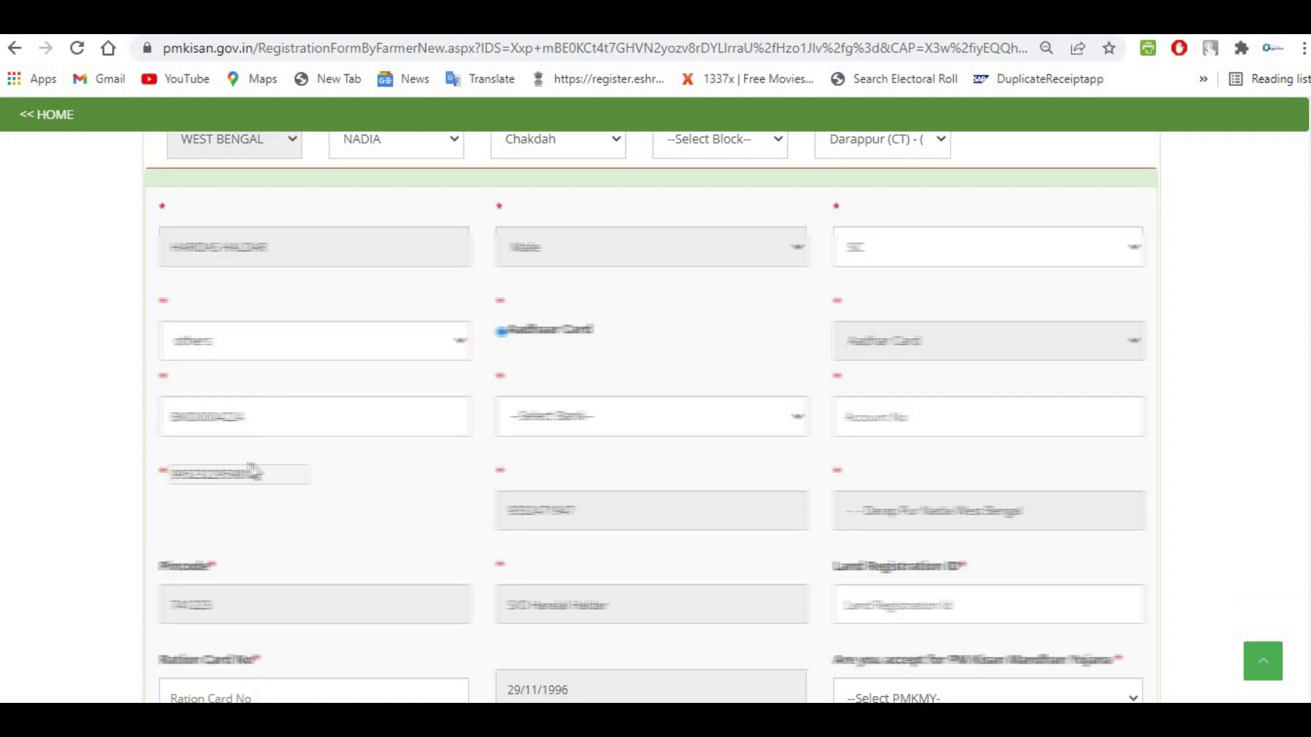
{"action": "left_click", "coordinate": [583, 430]}
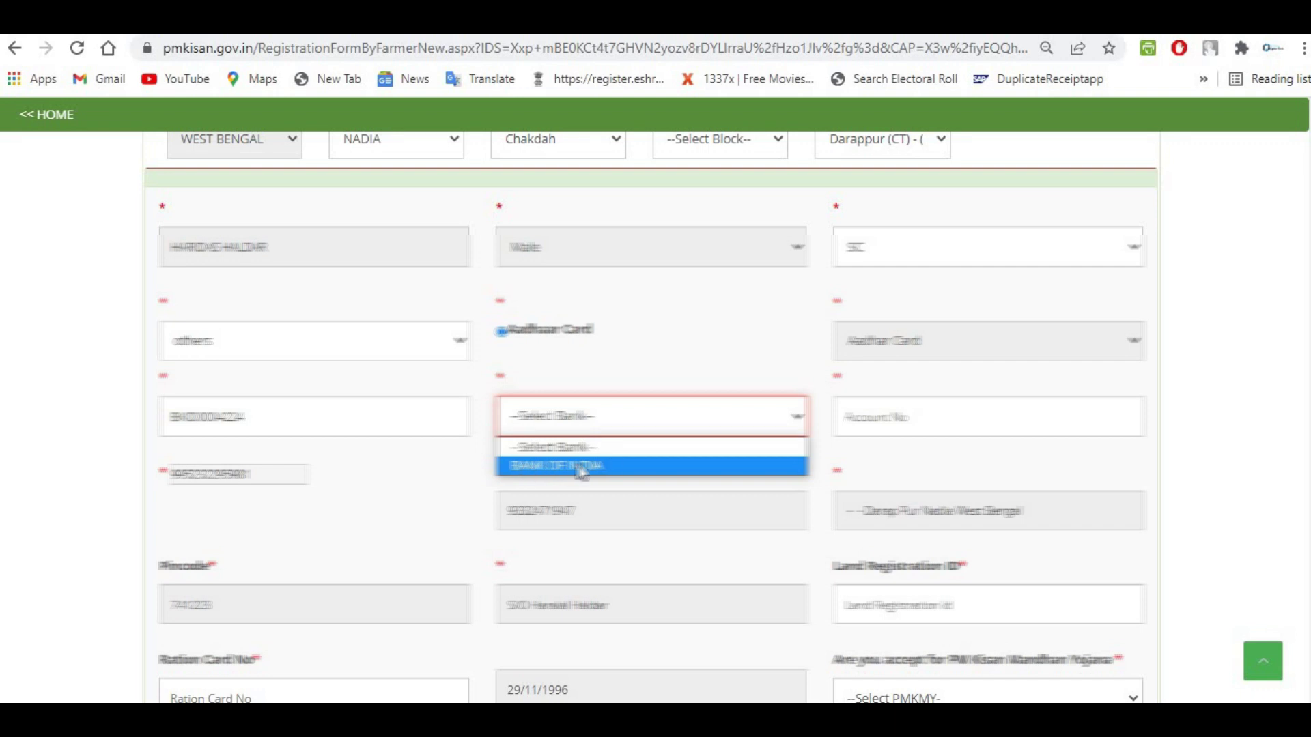
{"action": "left_click", "coordinate": [567, 467]}
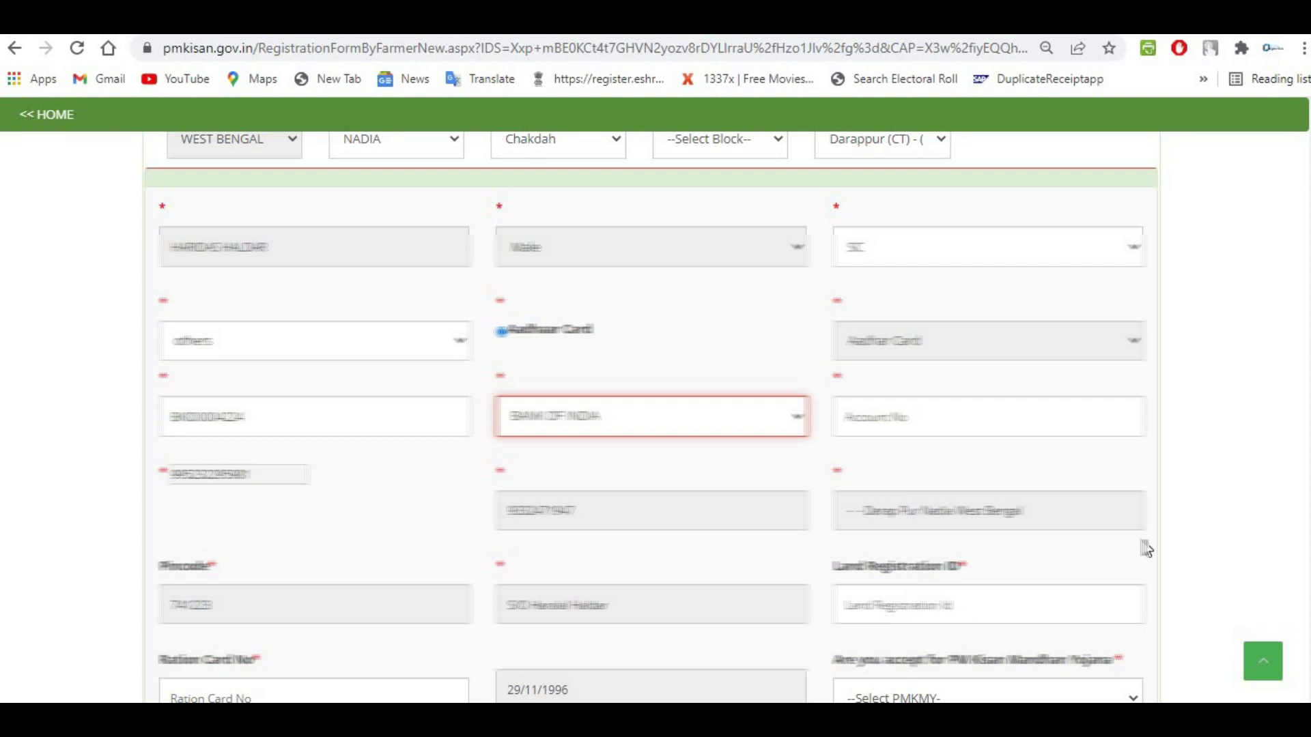
{"action": "scroll", "coordinate": [963, 420], "scroll_direction": "down", "scroll_amount": 3}
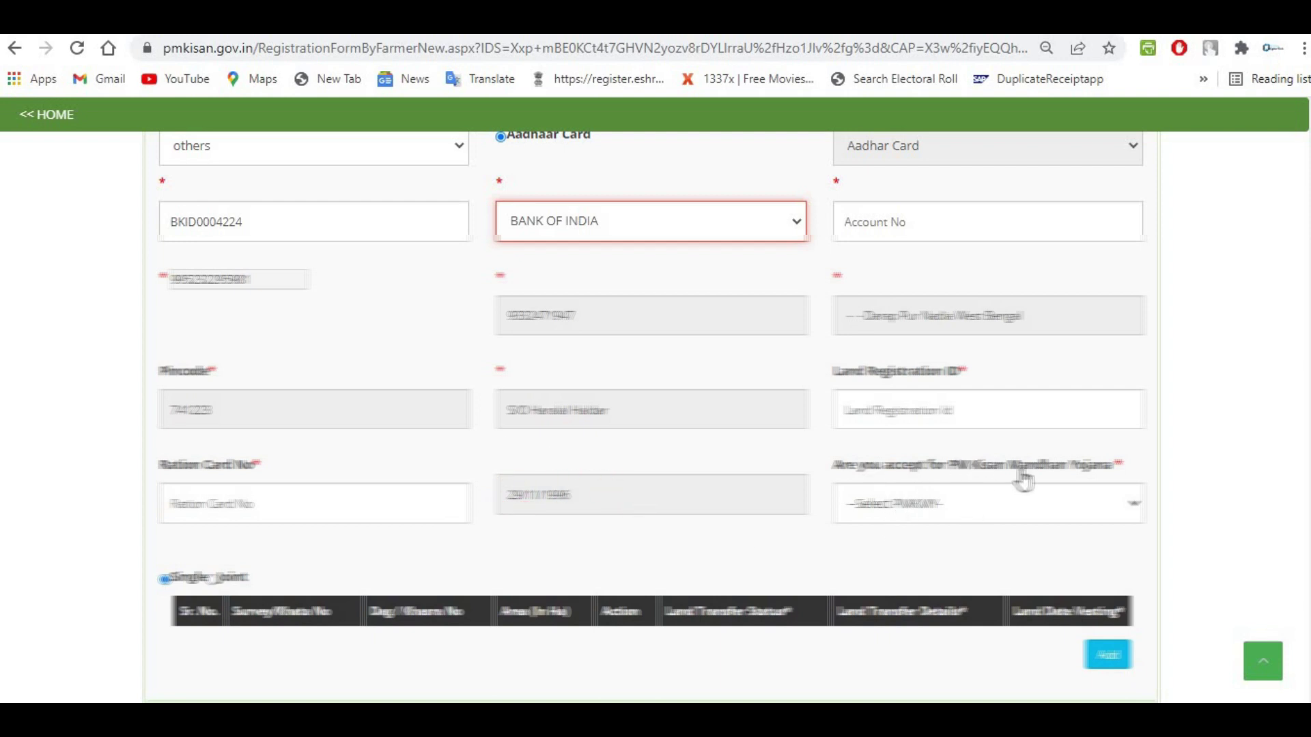
Answer No for PM Kisan Mandhan Yojana
{"action": "left_click", "coordinate": [1004, 519]}
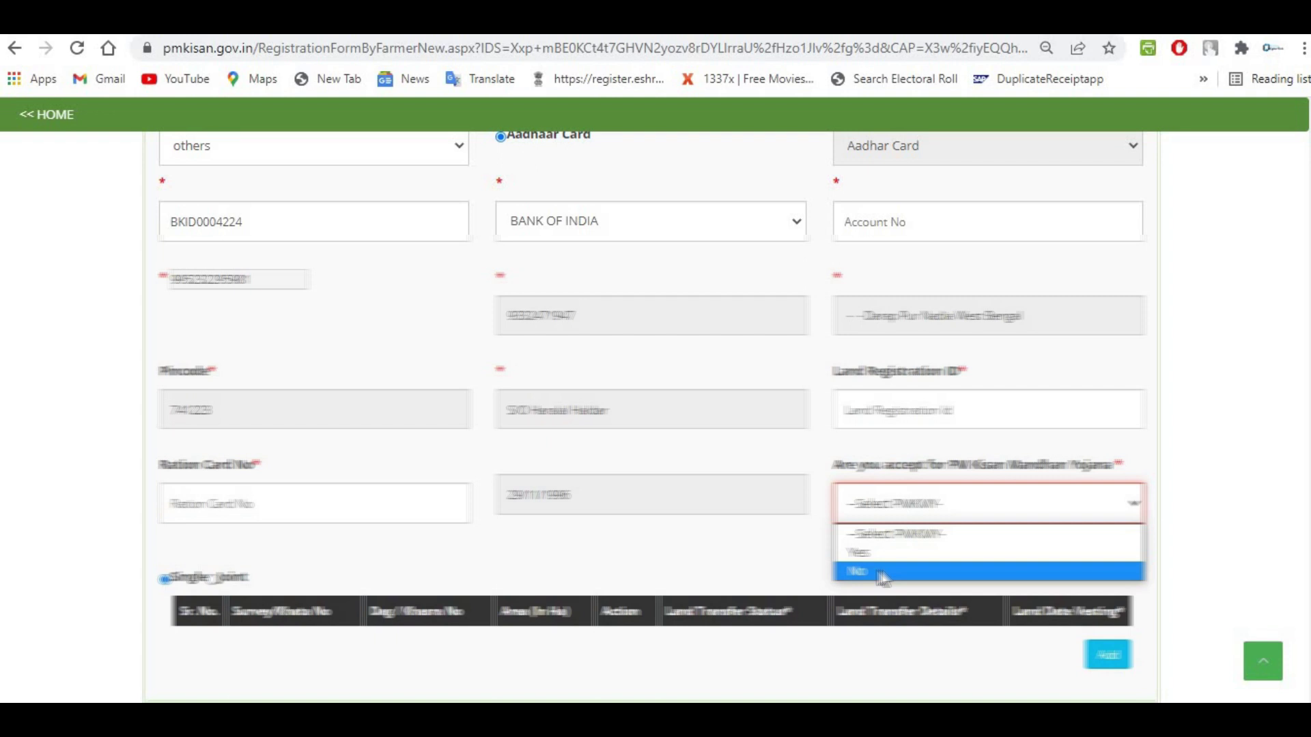
{"action": "left_click", "coordinate": [880, 576]}
{"action": "scroll", "coordinate": [132, 330], "scroll_direction": "down", "scroll_amount": 4}
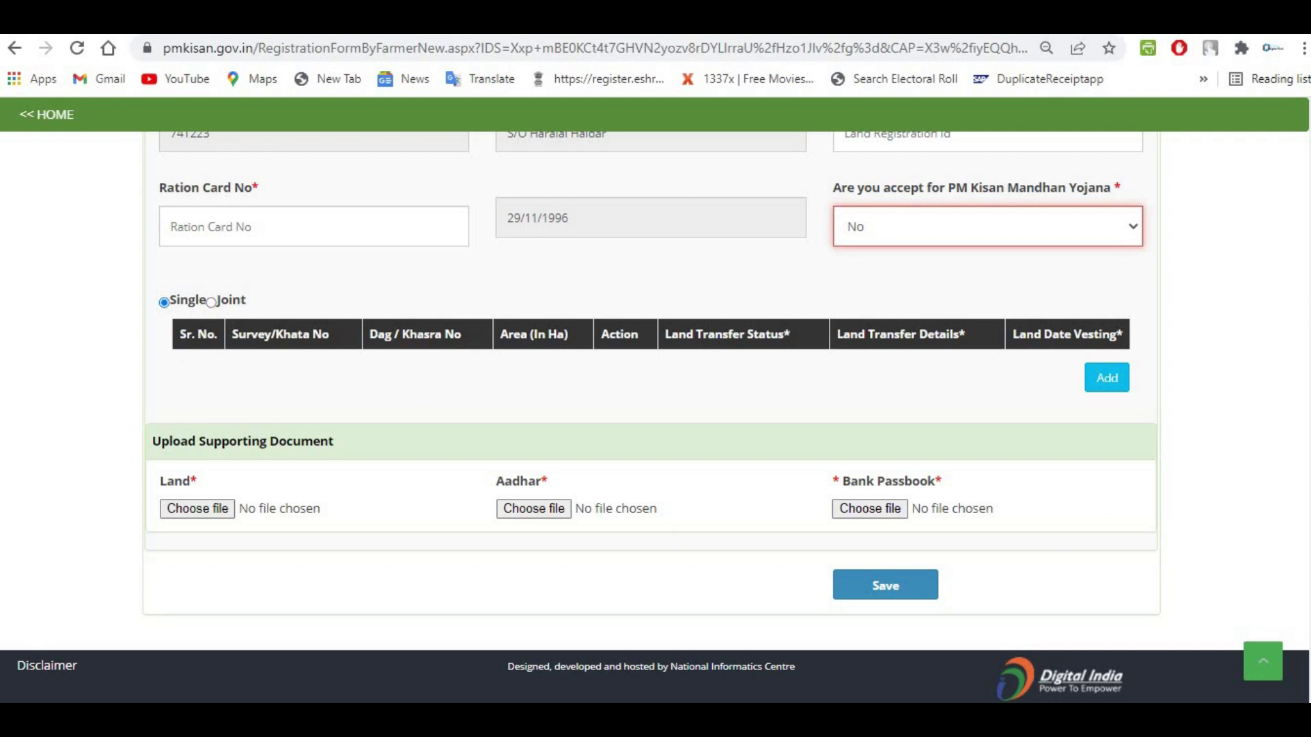
With Single ownership shown, add a new land record for the farmer
{"action": "left_click_drag", "start_coordinate": [146, 288], "coordinate": [252, 313]}
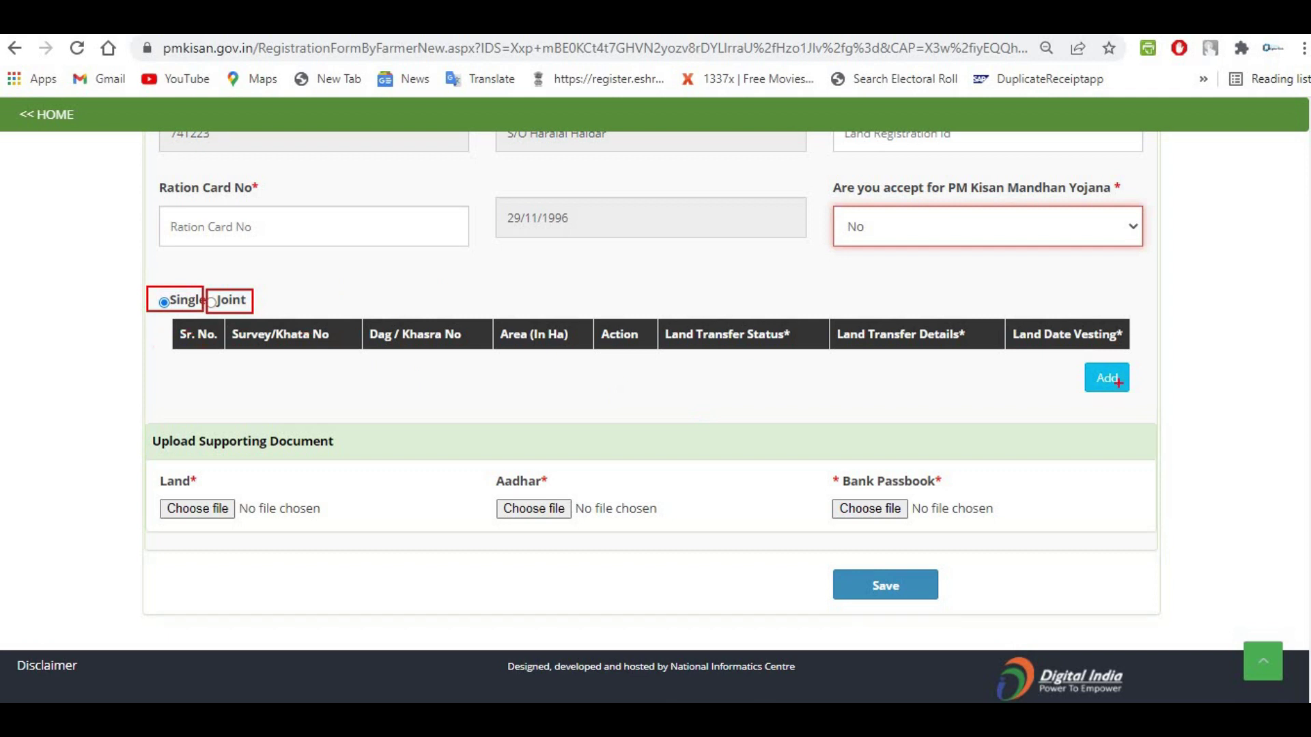
{"action": "left_click_drag", "start_coordinate": [1074, 356], "coordinate": [1137, 397]}
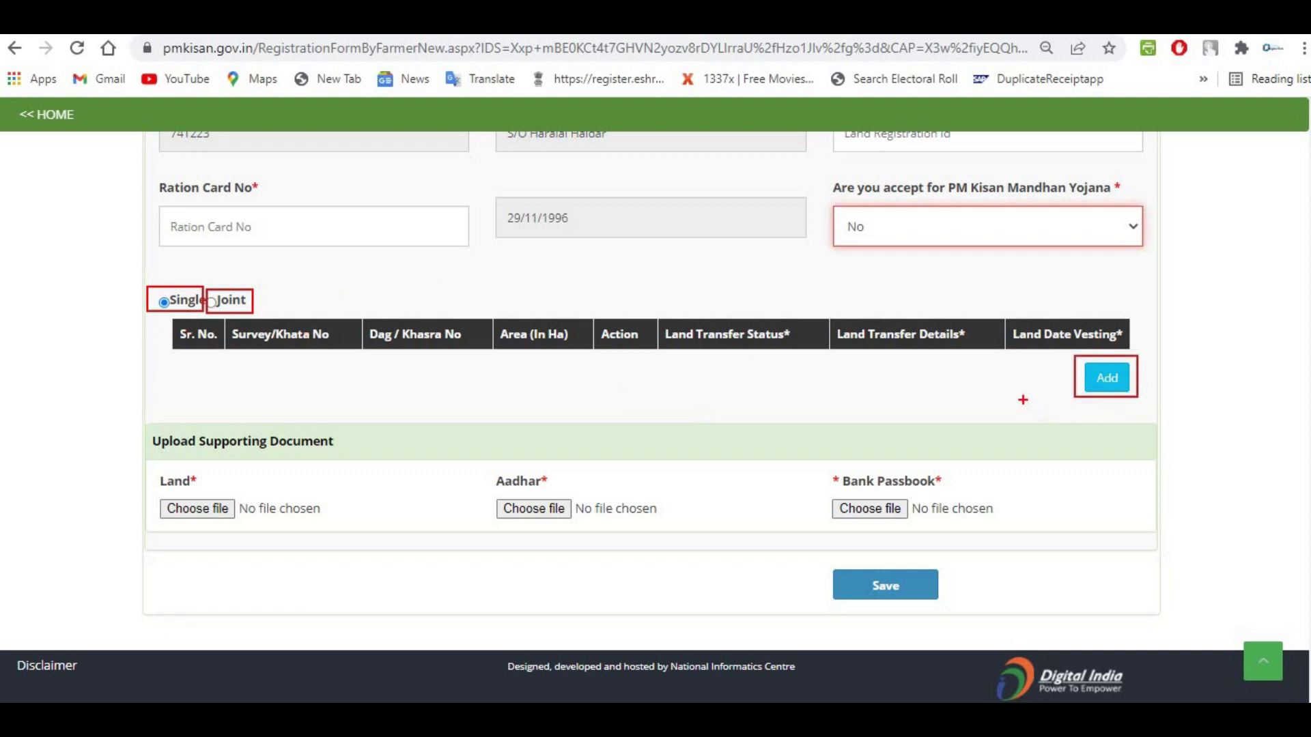
{"action": "left_click", "coordinate": [1107, 377]}
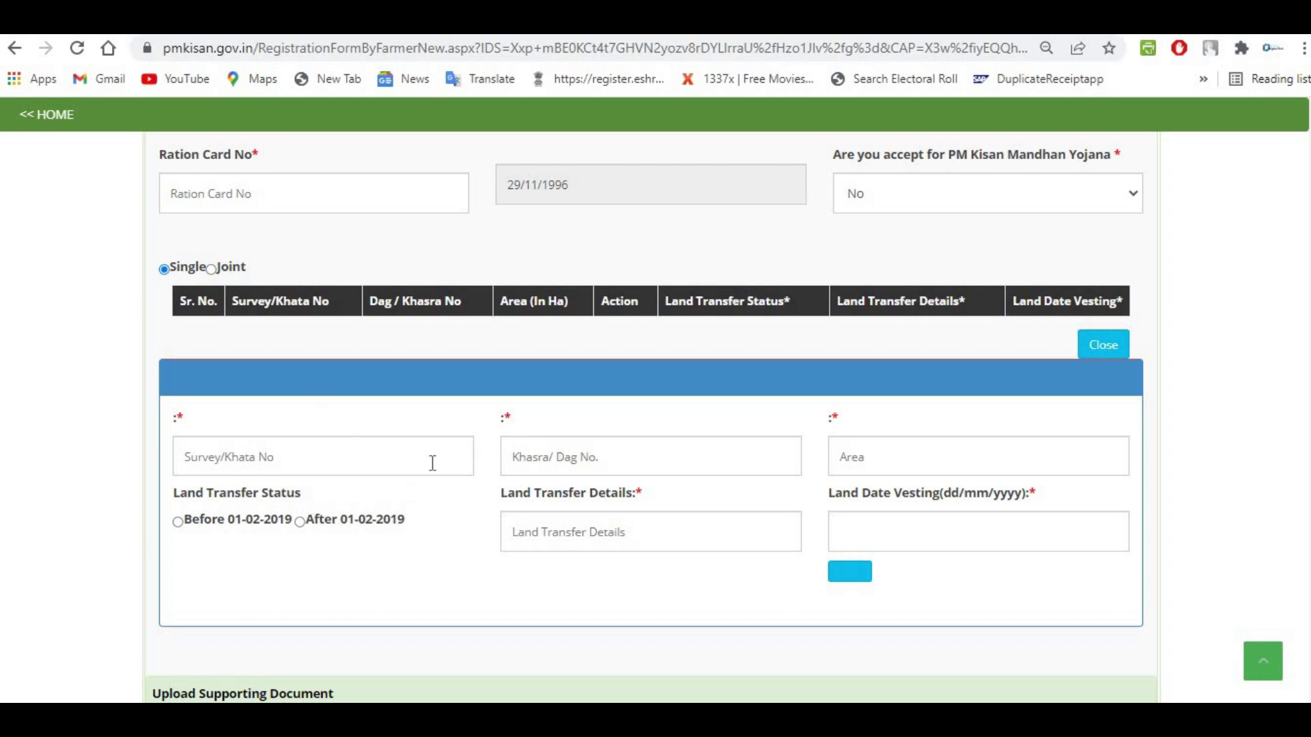
Point out the Survey/Khata No, Khasra/Dag No. and Area land fields
{"action": "mouse_move", "coordinate": [173, 426]}
{"action": "left_mouse_down"}
{"action": "mouse_move", "coordinate": [251, 478]}
{"action": "mouse_move", "coordinate": [407, 478]}
{"action": "left_mouse_up"}
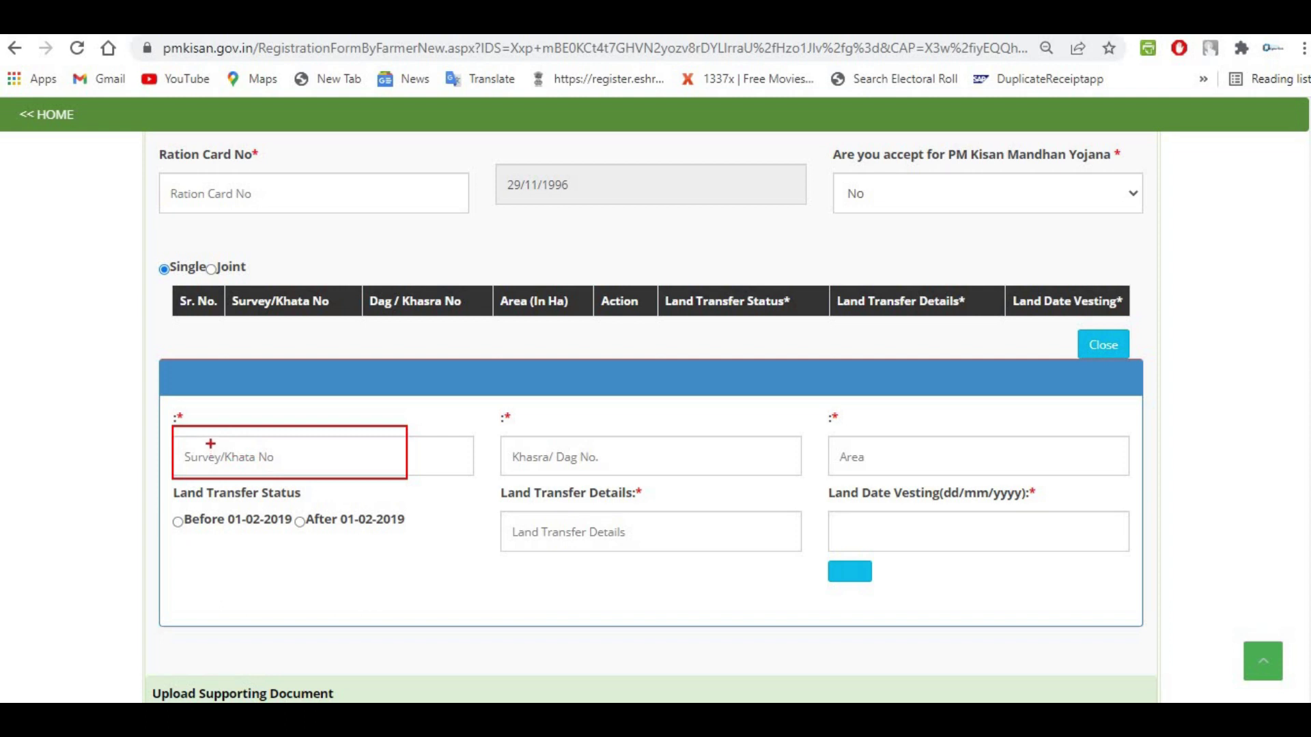
{"action": "left_click_drag", "start_coordinate": [496, 434], "coordinate": [782, 475]}
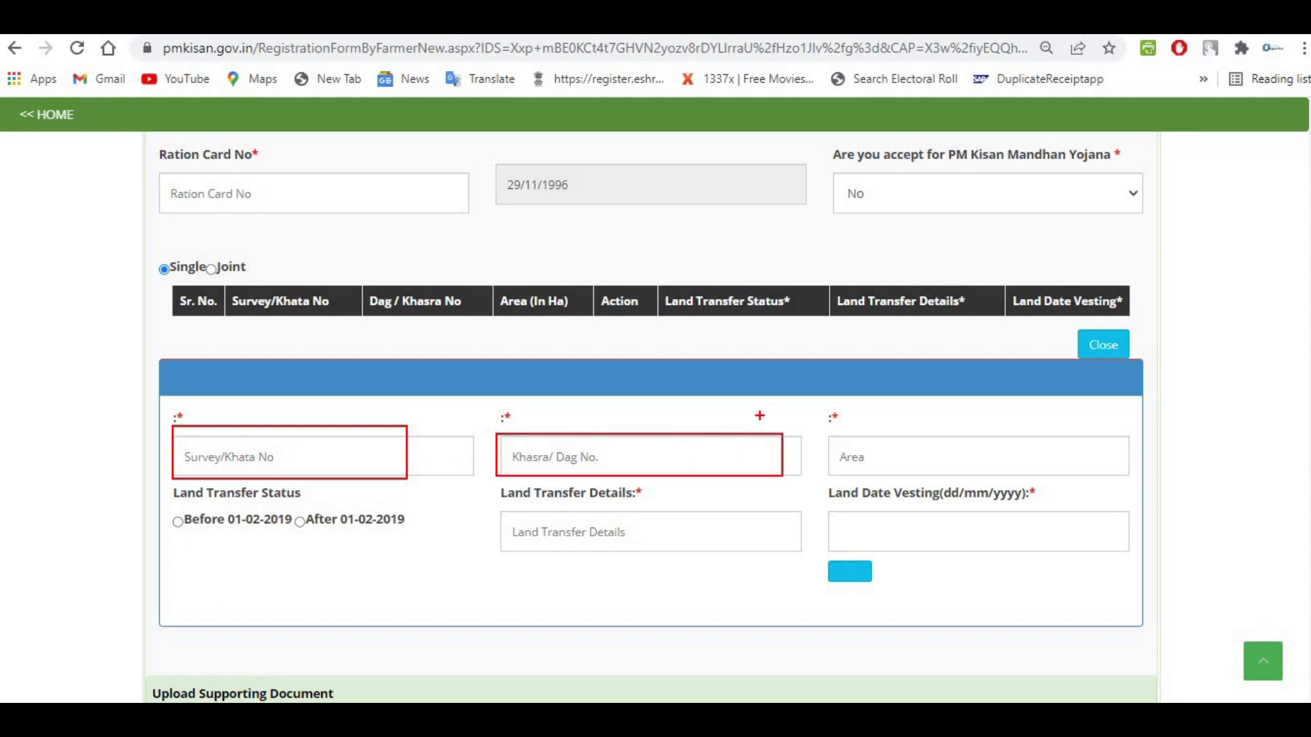
{"action": "mouse_move", "coordinate": [493, 436]}
{"action": "left_mouse_down"}
{"action": "mouse_move", "coordinate": [533, 456]}
{"action": "mouse_move", "coordinate": [777, 476]}
{"action": "left_mouse_up"}
{"action": "left_click_drag", "start_coordinate": [820, 433], "coordinate": [1075, 474]}
{"action": "left_click_drag", "start_coordinate": [826, 439], "coordinate": [949, 468]}
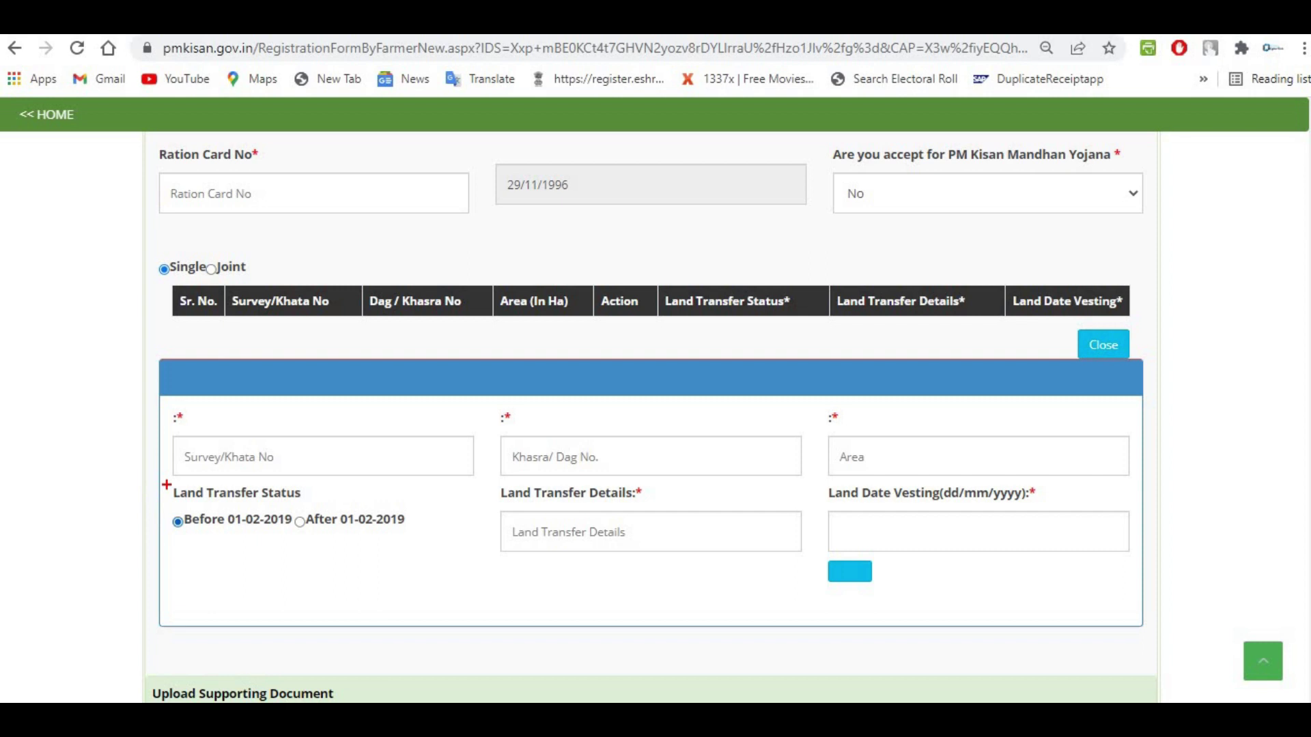
Mark Land Transfer Status Before 01-02-2019, then the Land Transfer Details and Land Date Vesting fields
{"action": "left_click_drag", "start_coordinate": [166, 484], "coordinate": [415, 543]}
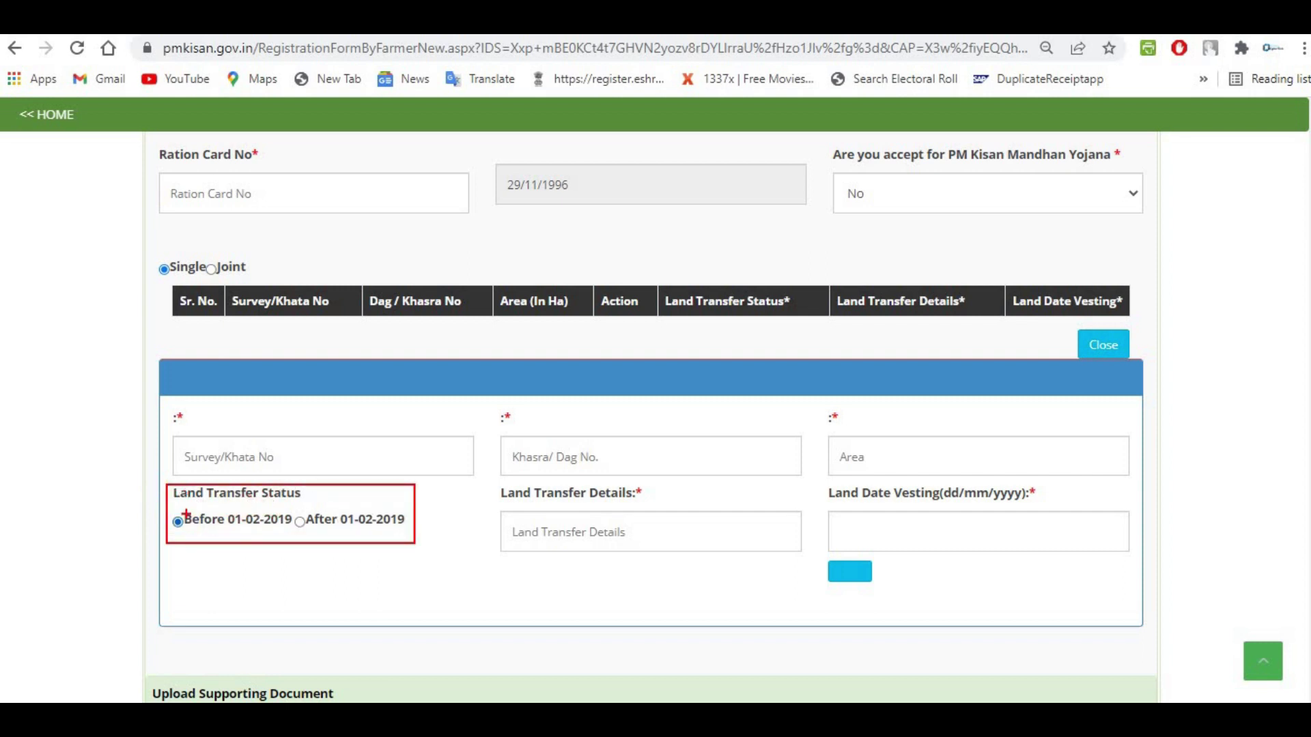
{"action": "mouse_move", "coordinate": [171, 507]}
{"action": "left_mouse_down"}
{"action": "mouse_move", "coordinate": [234, 531]}
{"action": "mouse_move", "coordinate": [407, 541]}
{"action": "left_mouse_up"}
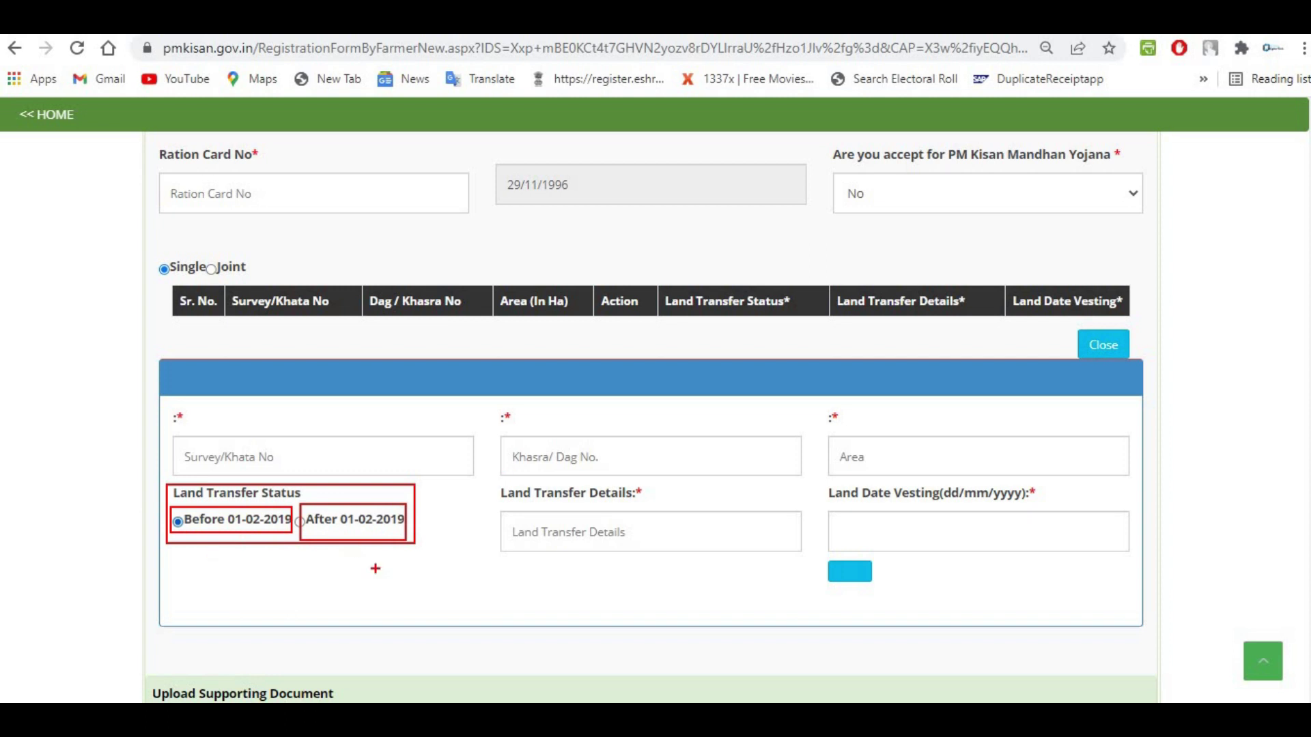
{"action": "left_click_drag", "start_coordinate": [485, 480], "coordinate": [802, 568]}
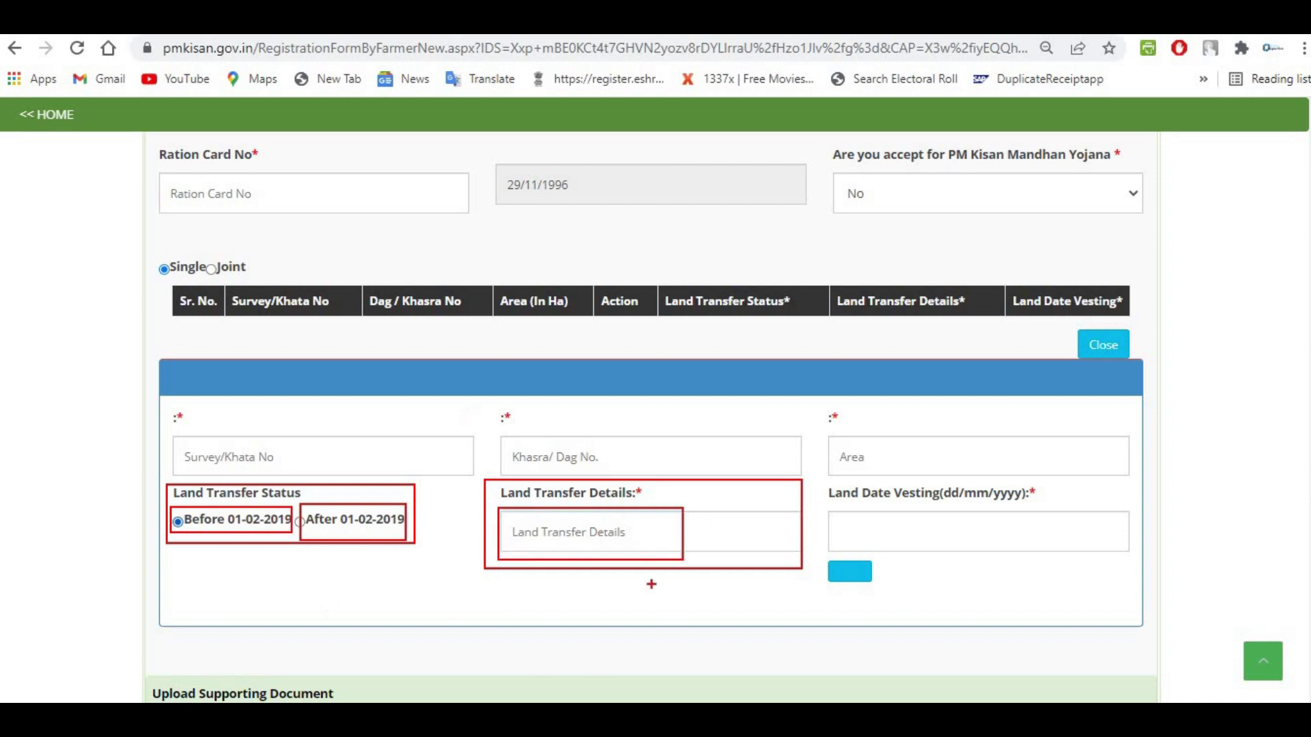
{"action": "left_click_drag", "start_coordinate": [828, 484], "coordinate": [1104, 556]}
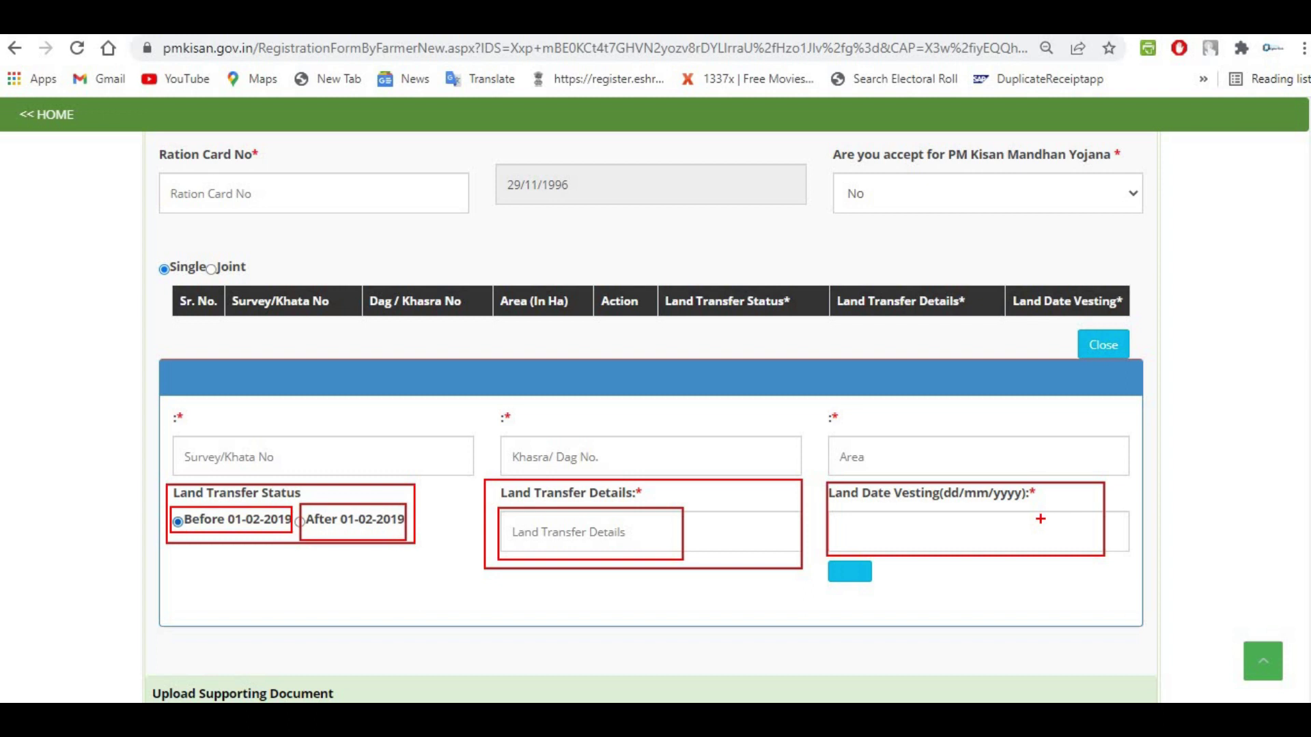
{"action": "mouse_move", "coordinate": [837, 514]}
{"action": "left_mouse_down"}
{"action": "mouse_move", "coordinate": [944, 537]}
{"action": "mouse_move", "coordinate": [1067, 537]}
{"action": "left_mouse_up"}
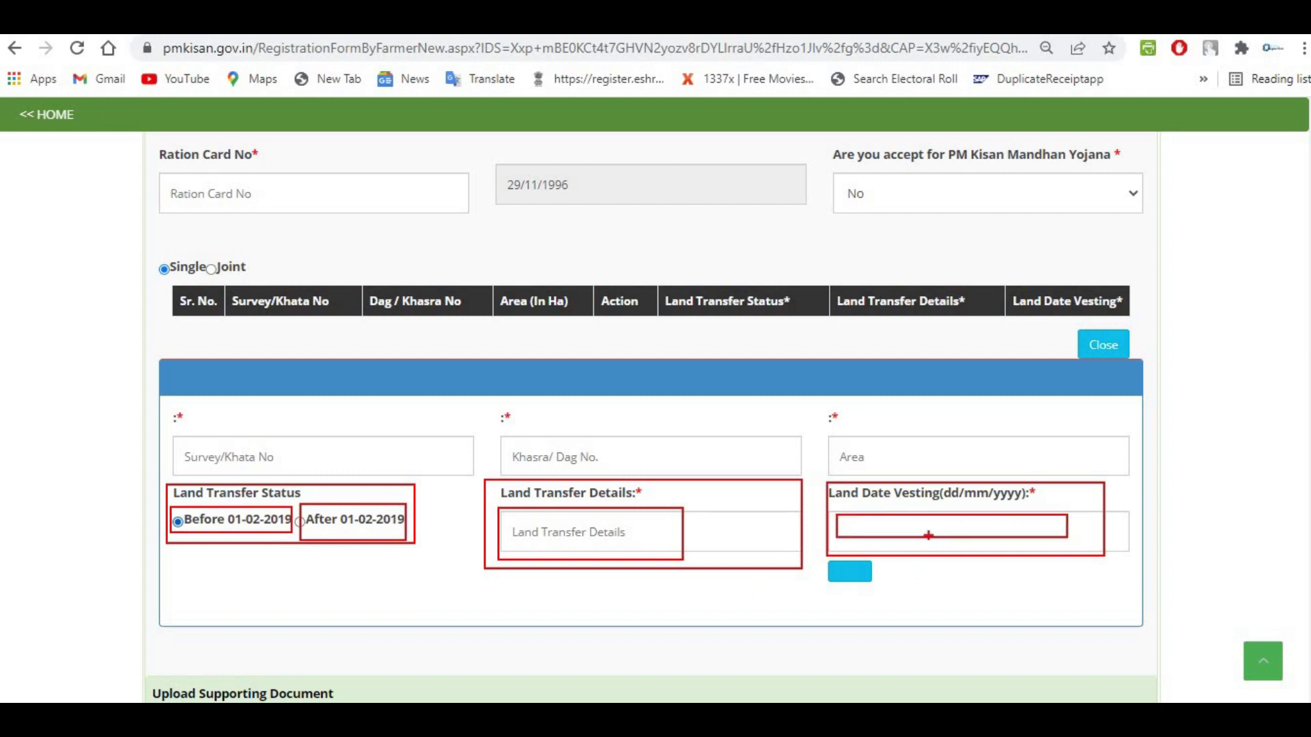
{"action": "scroll", "coordinate": [921, 524], "scroll_direction": "down", "scroll_amount": 3}
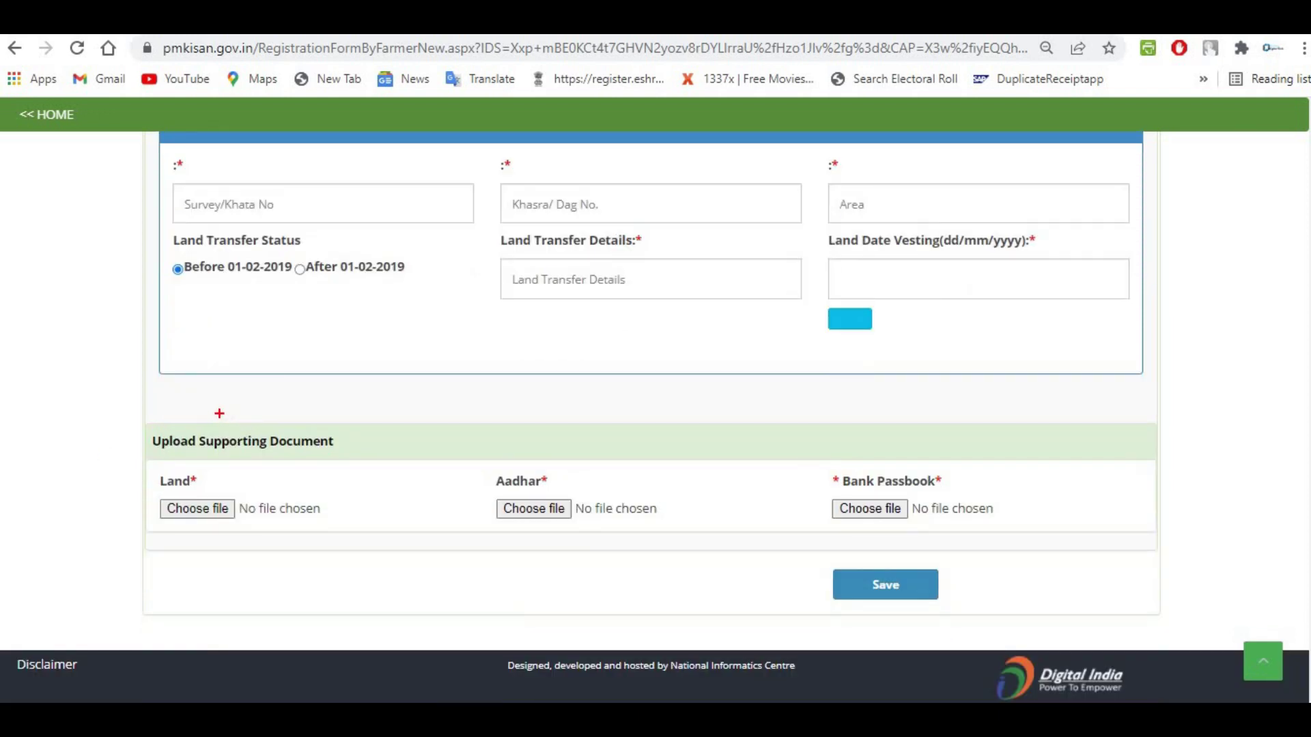
{"action": "left_click_drag", "start_coordinate": [132, 429], "coordinate": [376, 458]}
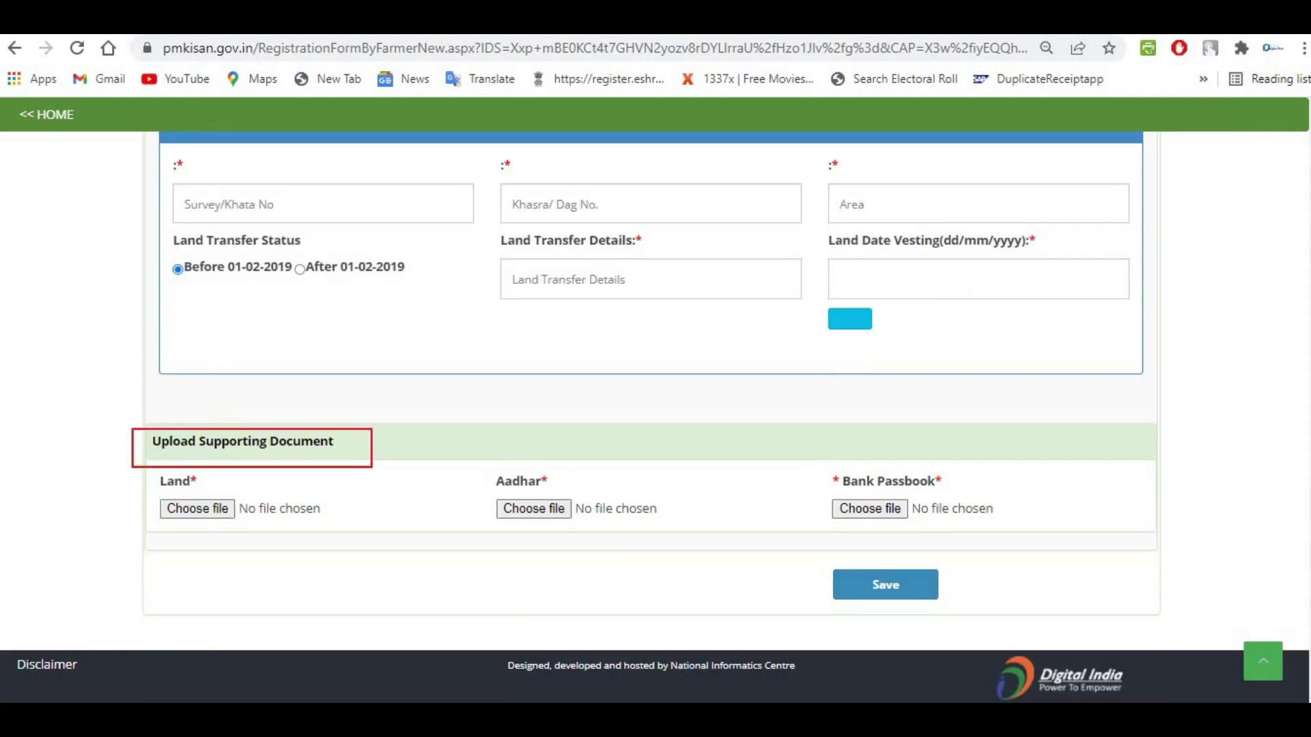
{"action": "left_click_drag", "start_coordinate": [154, 473], "coordinate": [334, 523]}
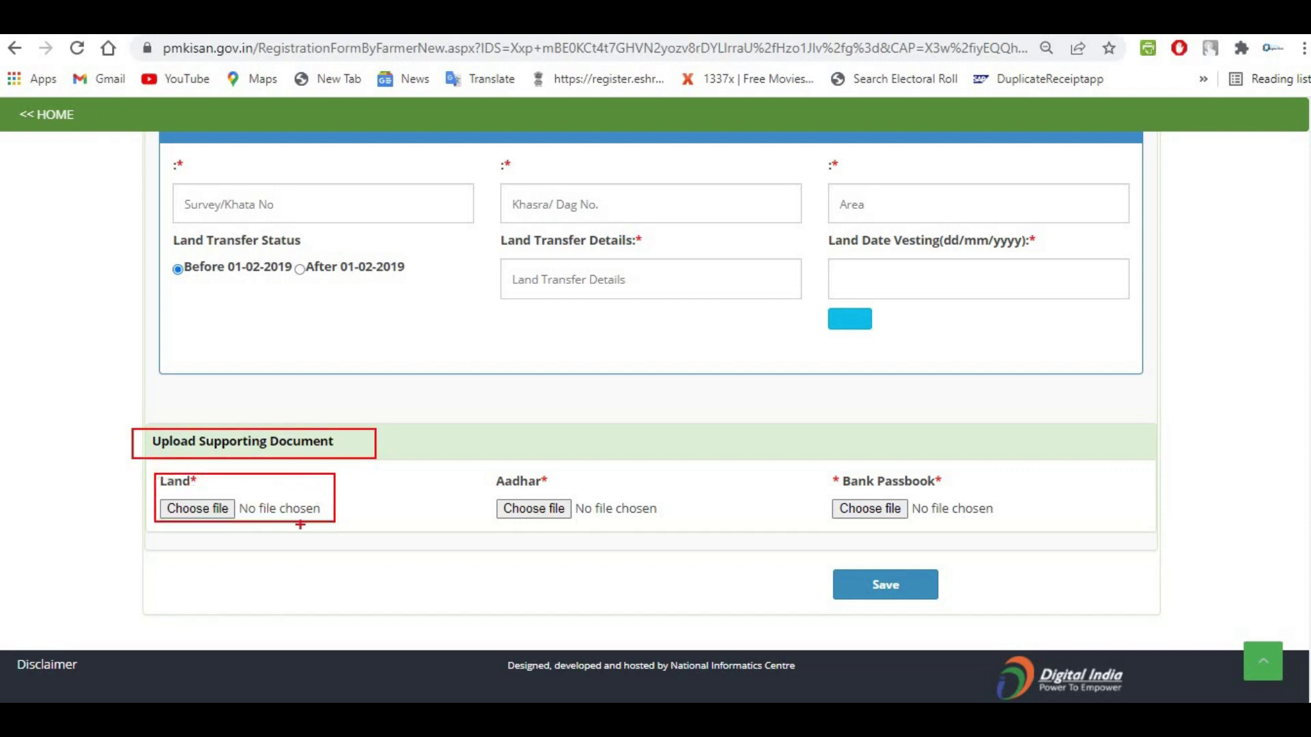
{"action": "left_click_drag", "start_coordinate": [479, 464], "coordinate": [667, 529]}
{"action": "left_click_drag", "start_coordinate": [796, 465], "coordinate": [1053, 530]}
{"action": "mouse_move", "coordinate": [477, 463]}
{"action": "left_mouse_down"}
{"action": "mouse_move", "coordinate": [634, 533]}
{"action": "mouse_move", "coordinate": [673, 533]}
{"action": "left_mouse_up"}
{"action": "left_click_drag", "start_coordinate": [474, 547], "coordinate": [483, 548]}
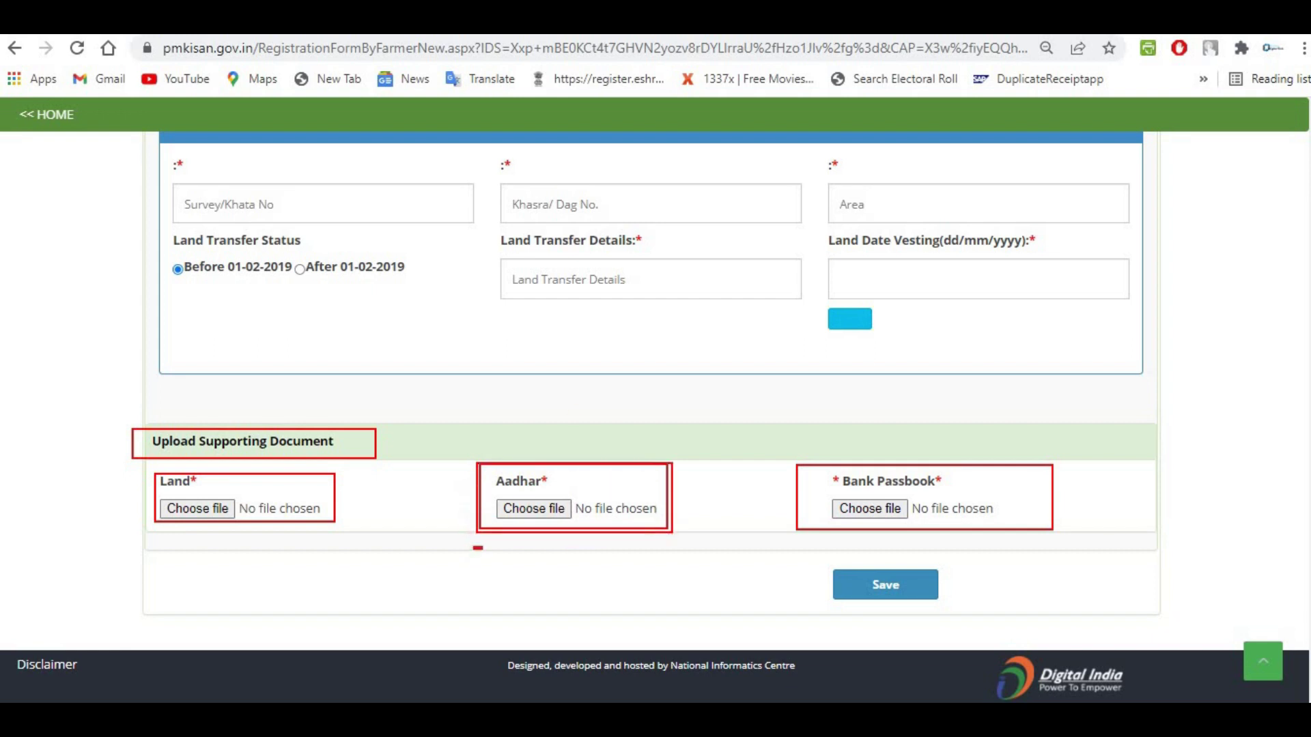
{"action": "left_click_drag", "start_coordinate": [464, 459], "coordinate": [660, 529]}
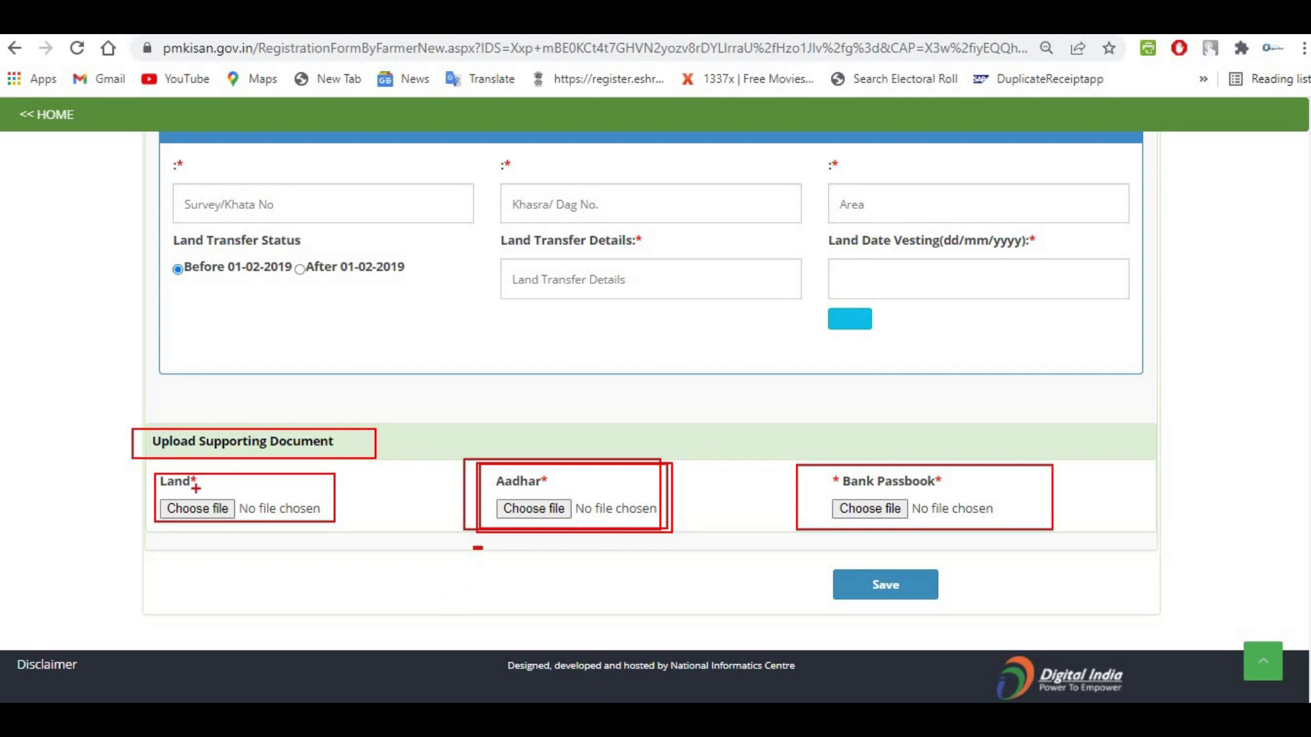
{"action": "mouse_move", "coordinate": [144, 465]}
{"action": "left_mouse_down"}
{"action": "mouse_move", "coordinate": [306, 523]}
{"action": "mouse_move", "coordinate": [365, 527]}
{"action": "left_mouse_up"}
{"action": "left_click_drag", "start_coordinate": [806, 459], "coordinate": [1061, 540]}
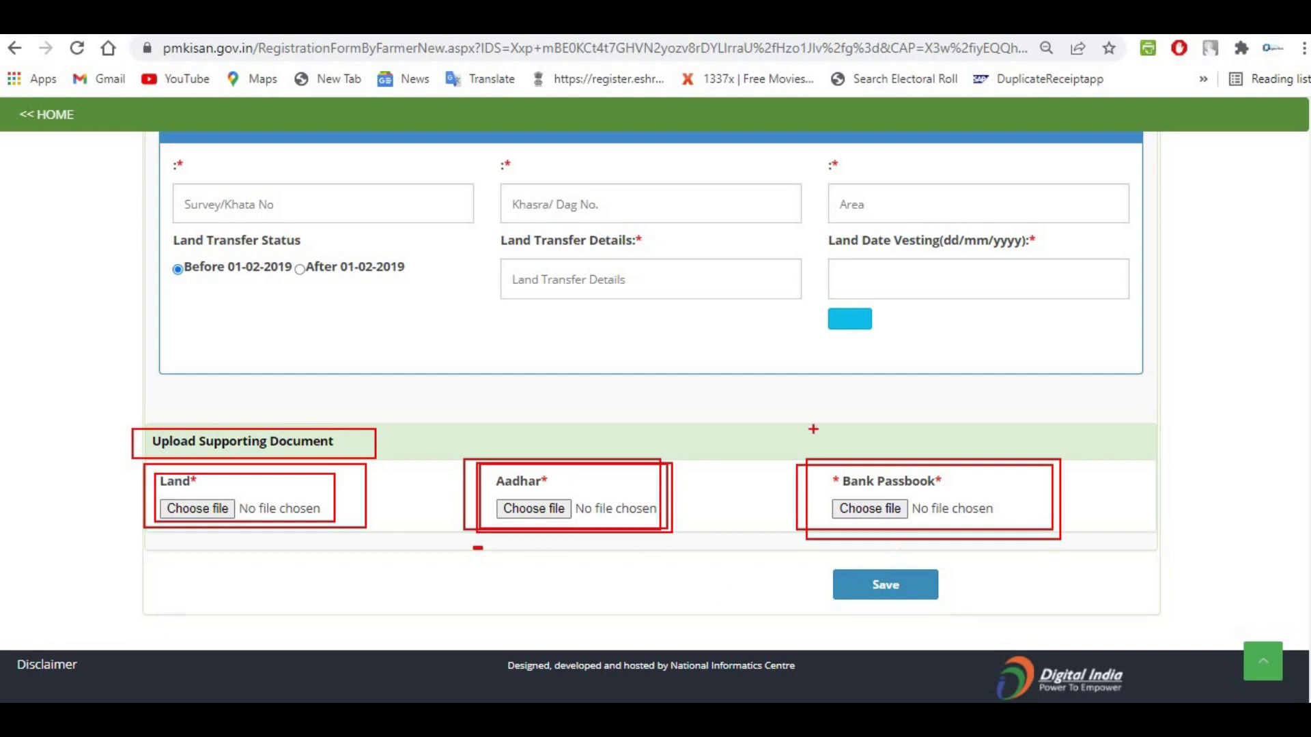
{"action": "left_click_drag", "start_coordinate": [815, 564], "coordinate": [949, 607]}
{"action": "mouse_move", "coordinate": [819, 563]}
{"action": "left_mouse_down"}
{"action": "mouse_move", "coordinate": [830, 585]}
{"action": "mouse_move", "coordinate": [949, 607]}
{"action": "left_mouse_up"}
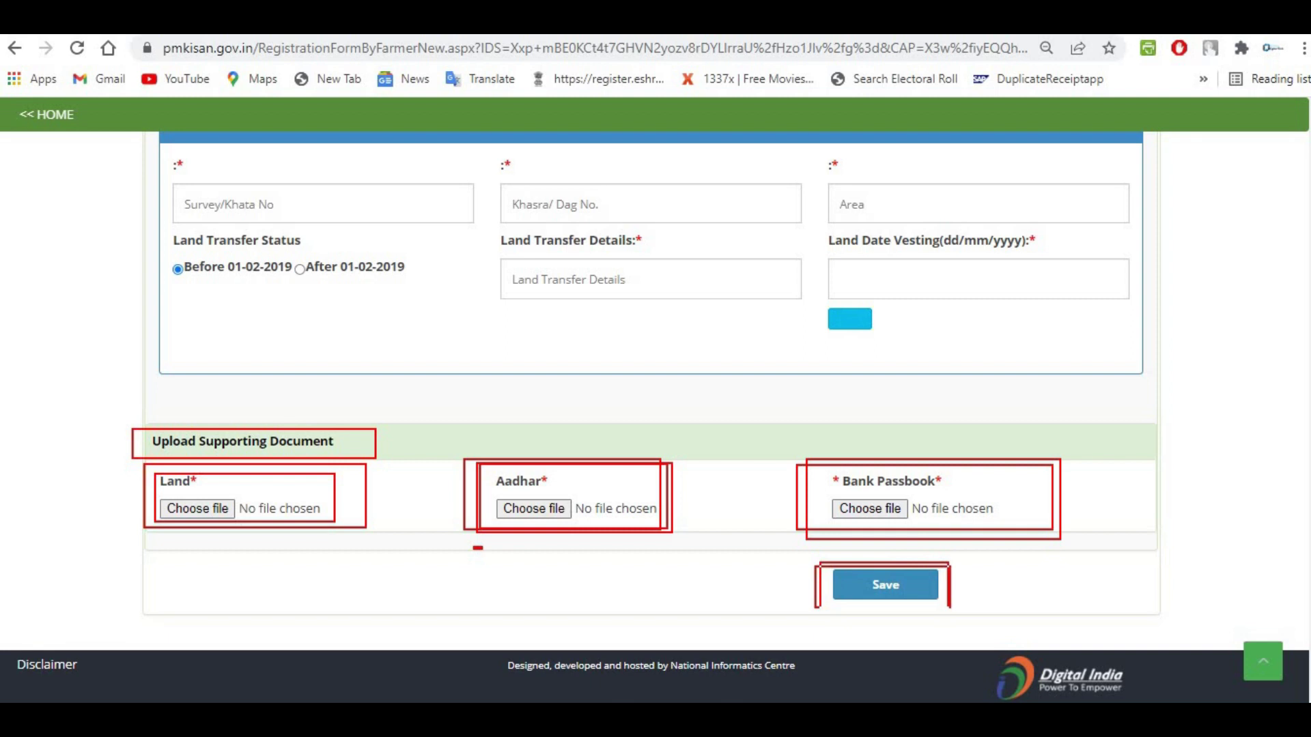
{"action": "key", "text": "Escape"}
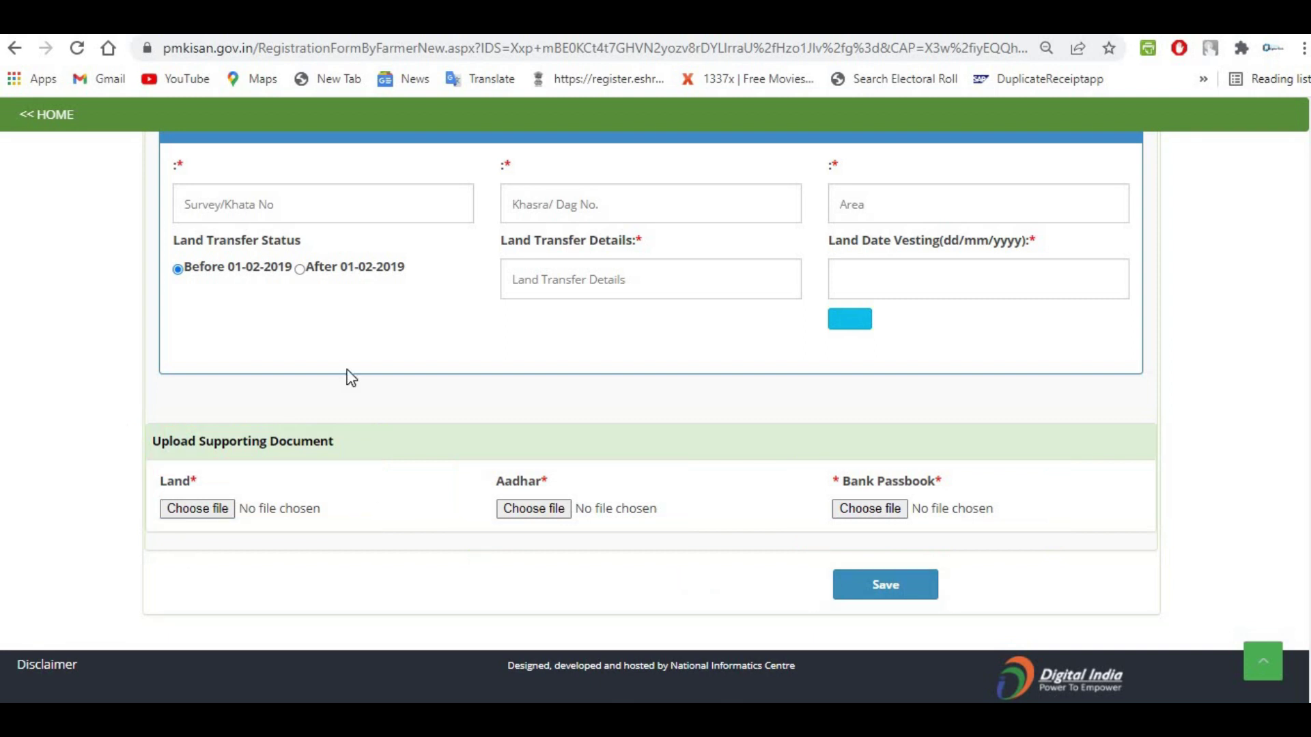